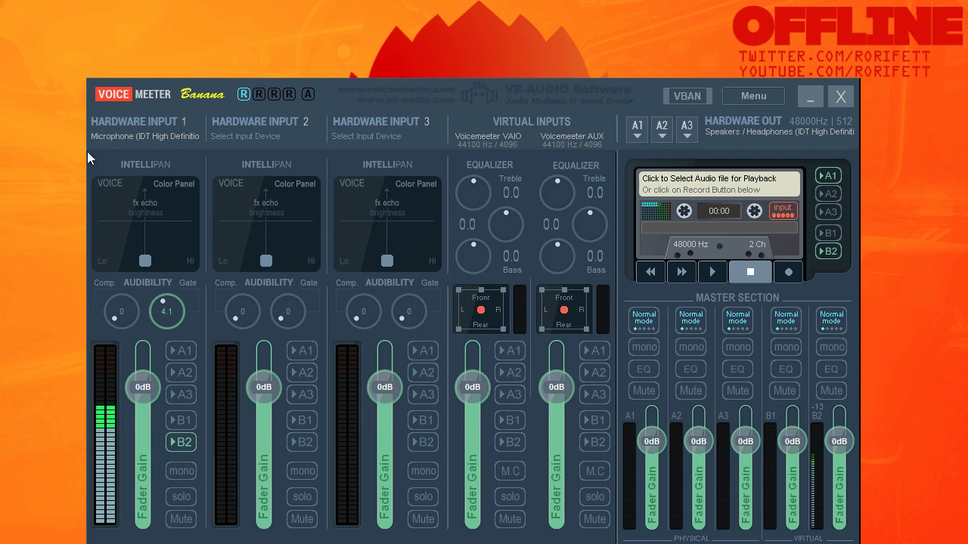
Step: Choose WDM: Microphone (IDT High Definition Audio CODEC) as the device for Hardware Input 1
left_click(173, 136)
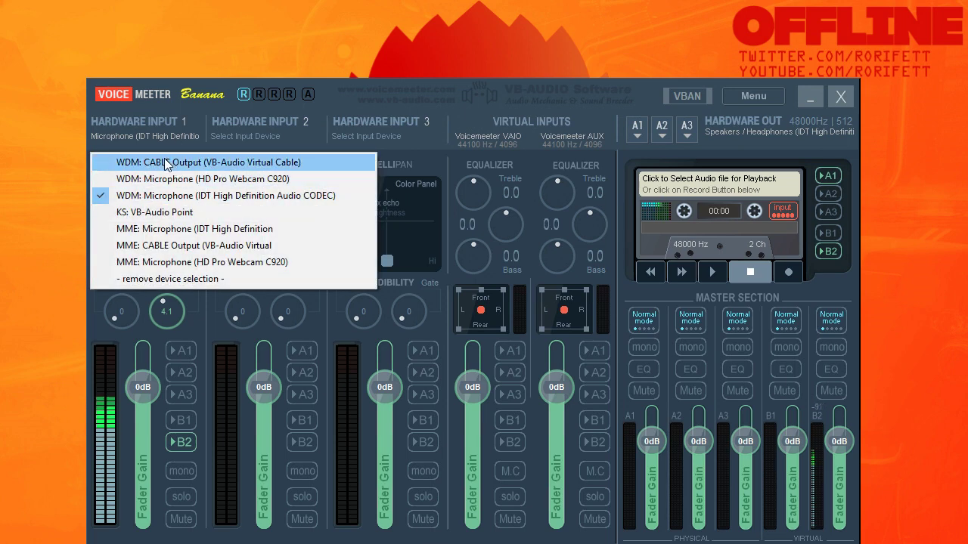
left_click(291, 195)
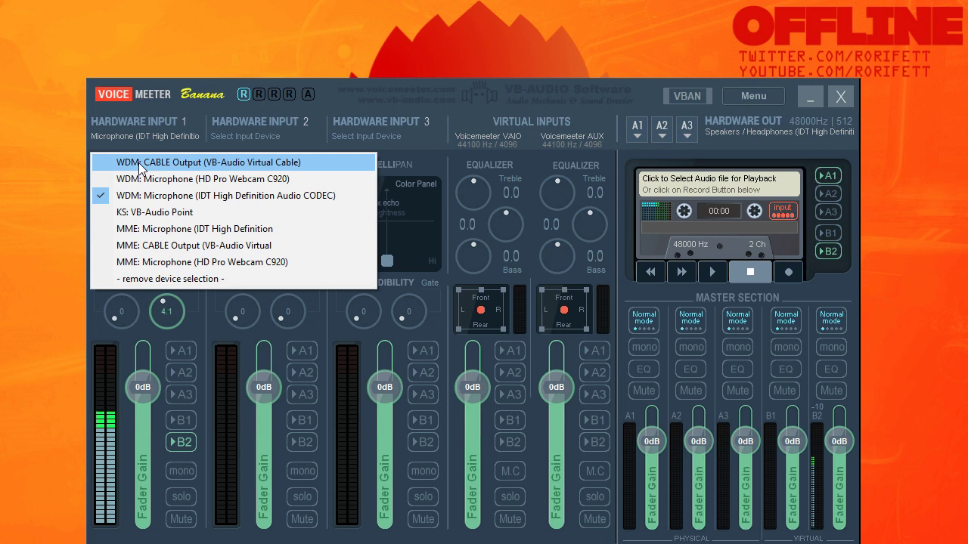
left_click(172, 198)
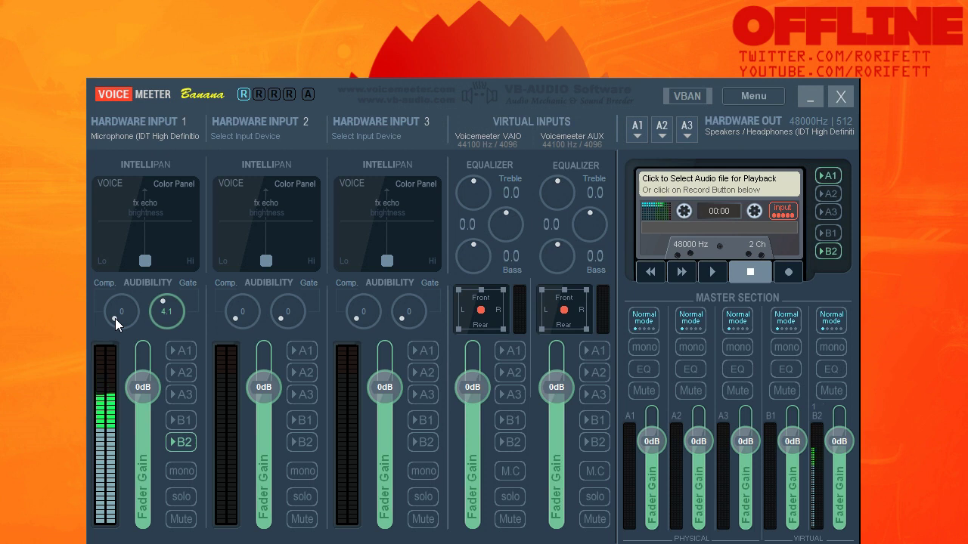
Step: Set the compressor of Hardware Input 1 to 1.0
left_click_drag(115, 319, 119, 228)
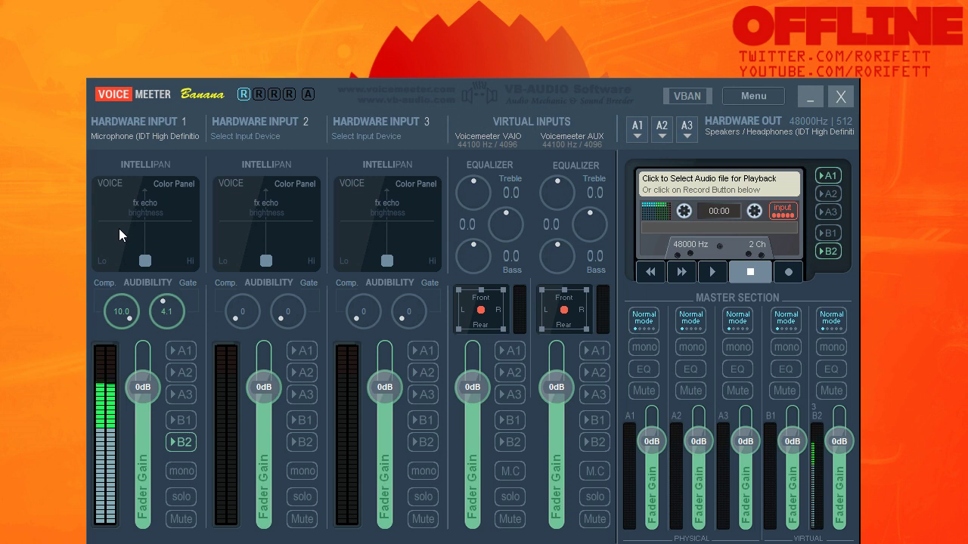
scroll(130, 321, "down", 3)
left_click_drag(130, 321, 125, 402)
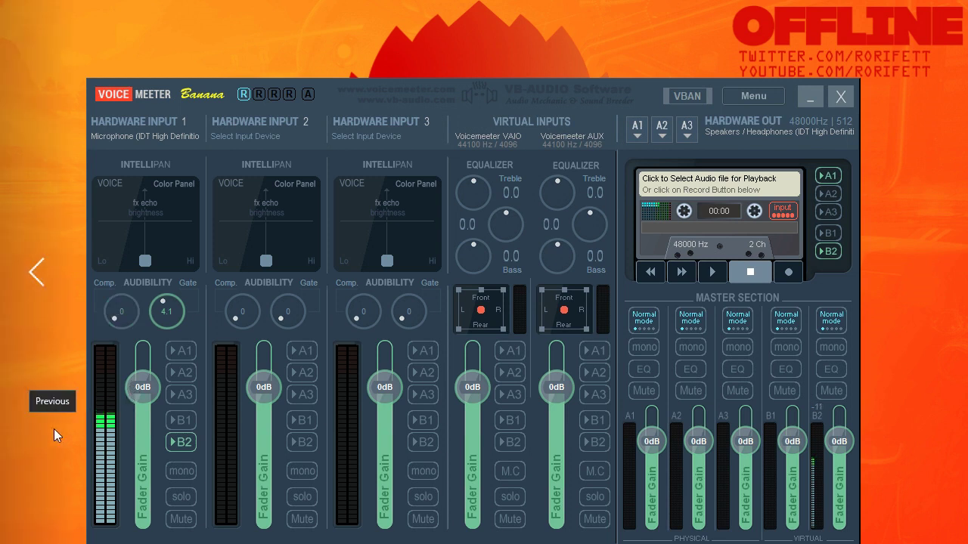
scroll(124, 307, "up", 5)
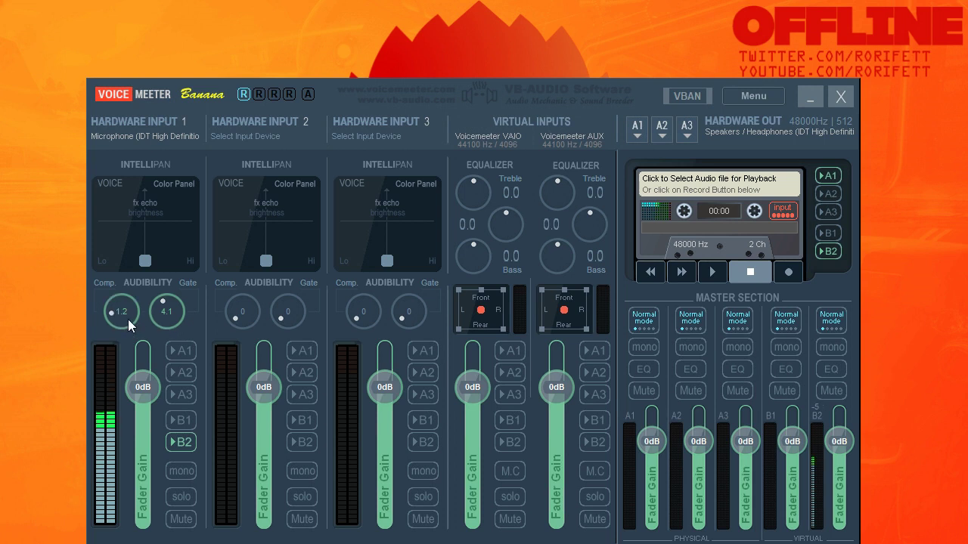
scroll(116, 321, "down", 2)
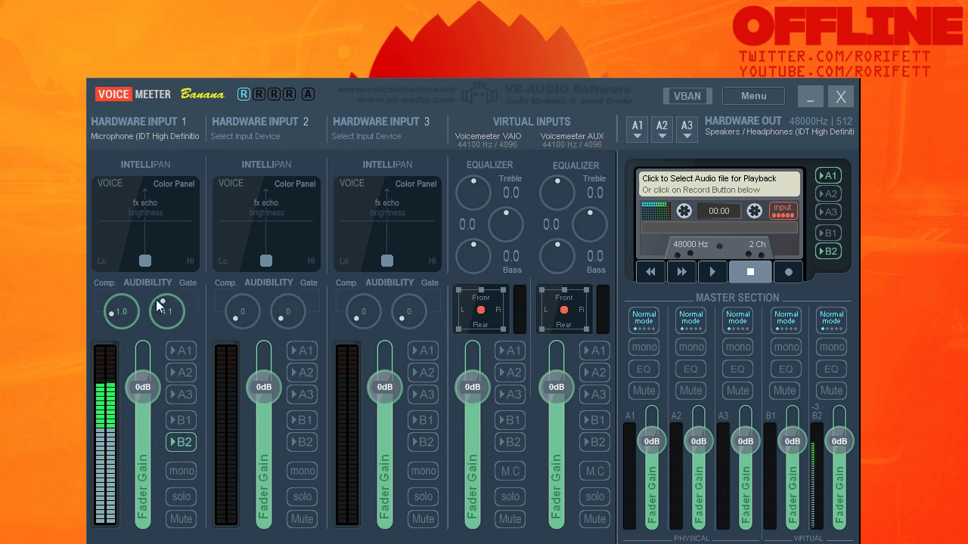
Step: Set the noise gate of Hardware Input 1 to 4.0
scroll(171, 304, "up", 20)
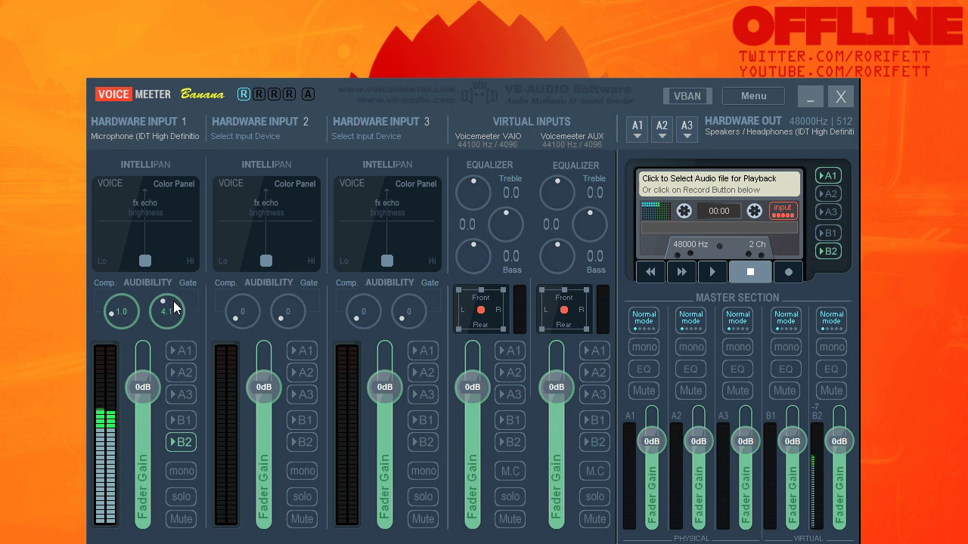
left_click_drag(173, 301, 172, 379)
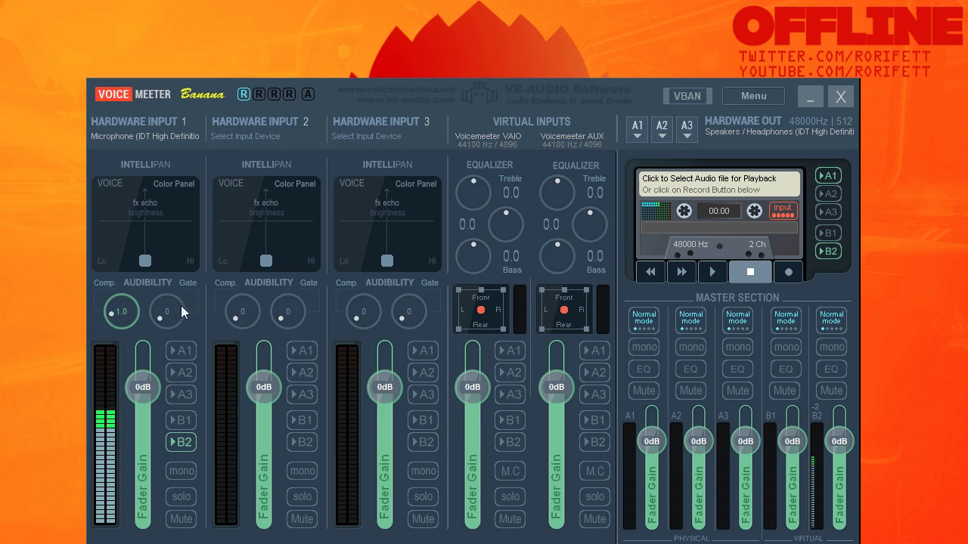
left_click_drag(182, 283, 185, 279)
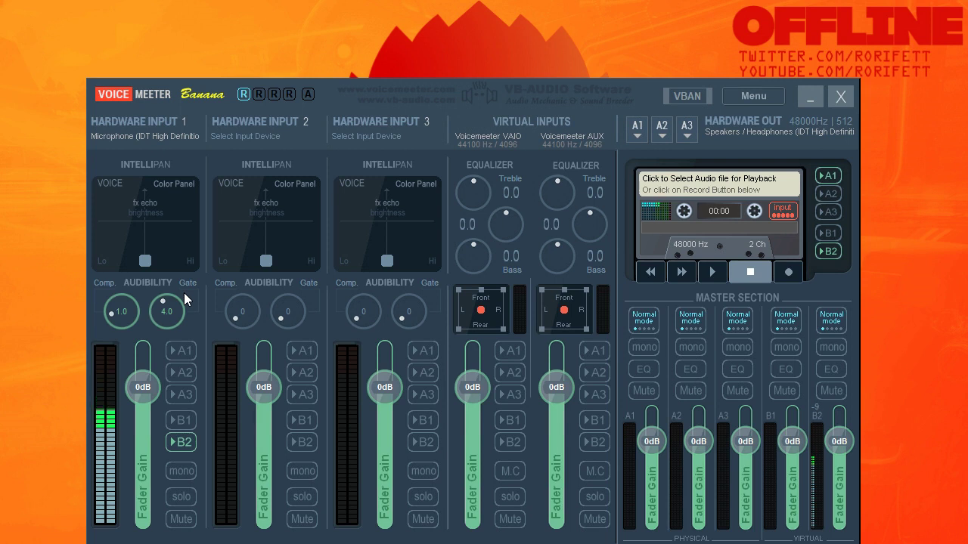
left_click_drag(169, 301, 189, 301)
Step: Raise the fader gain of Hardware Input 1 and reset it to 0dB
left_click_drag(148, 390, 147, 348)
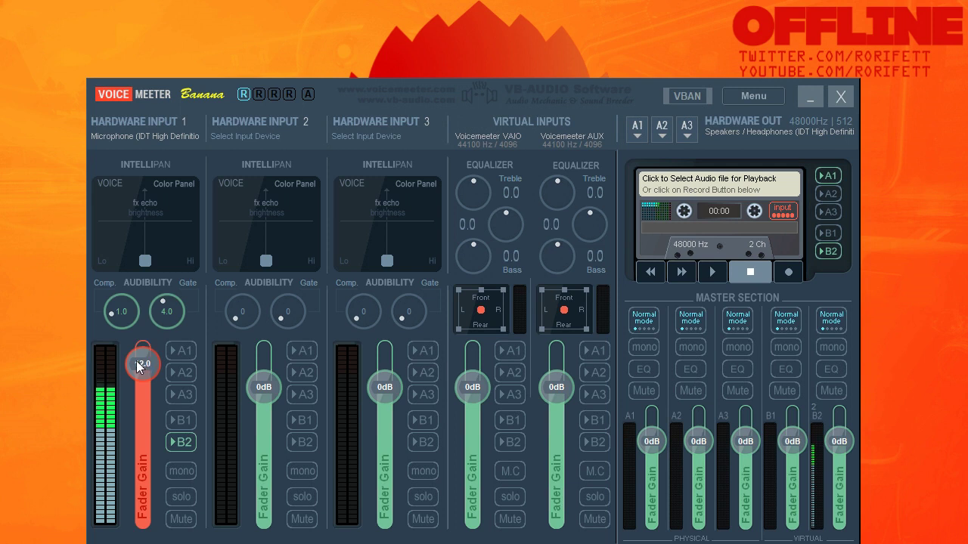
double_click(139, 365)
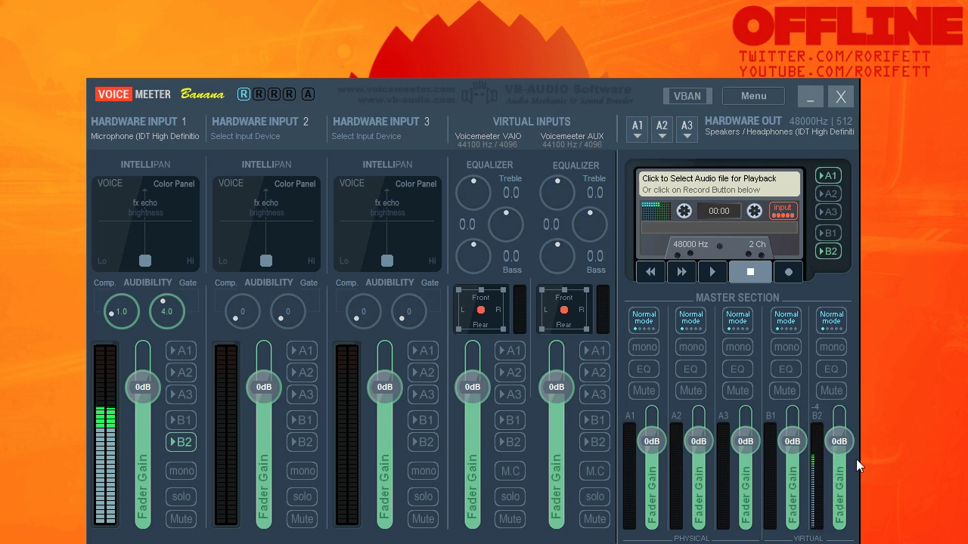
Step: Switch the B2 routing of Hardware Input 1 off and on again, and mute and unmute the channel
left_click(188, 446)
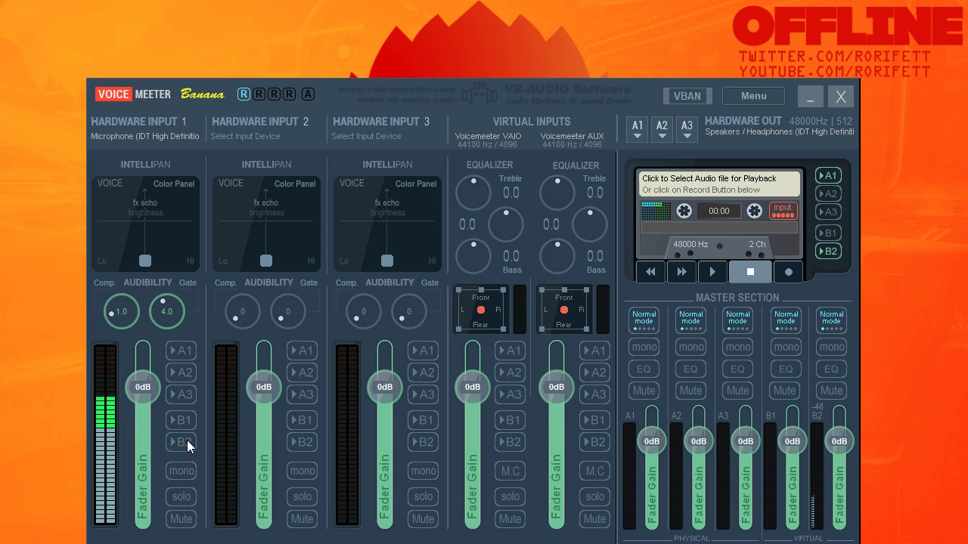
left_click(187, 442)
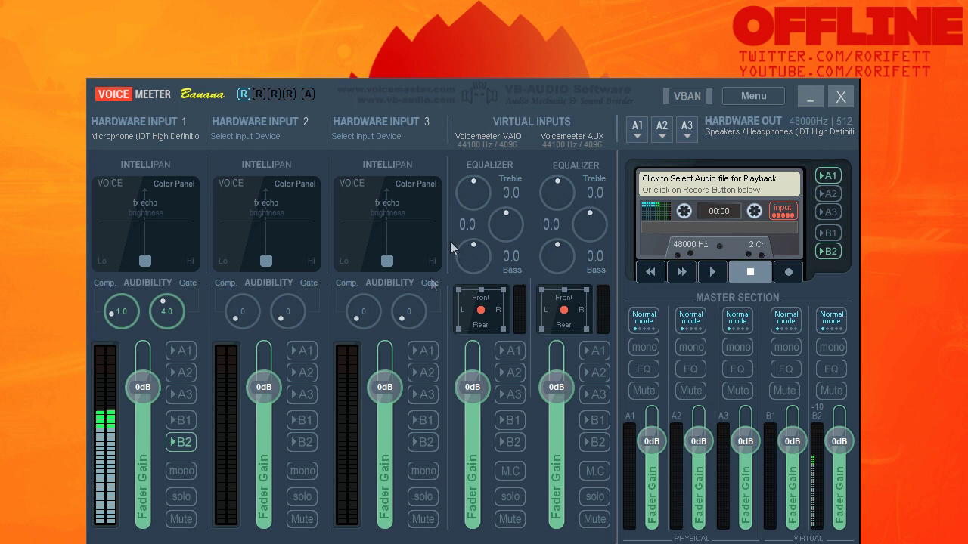
left_click(181, 497)
left_click(191, 521)
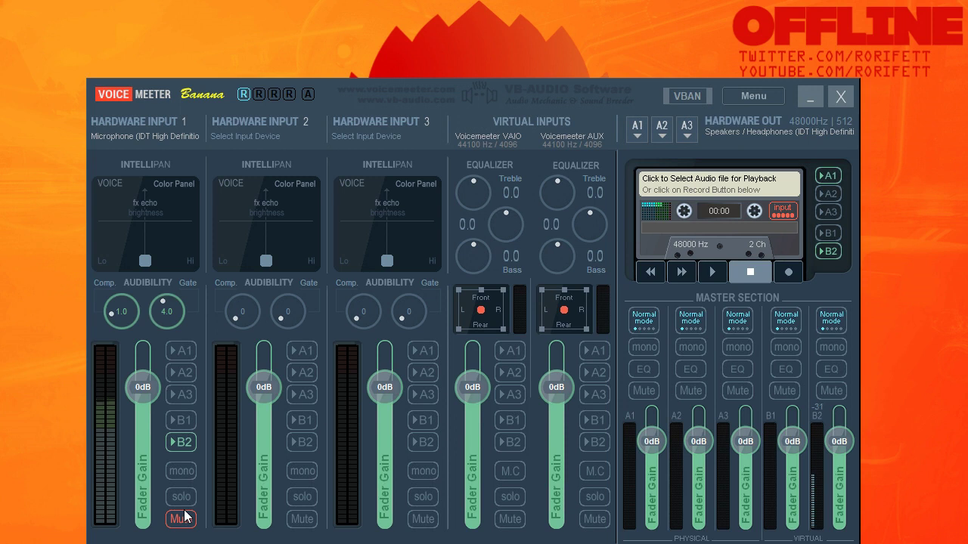
left_click(185, 517)
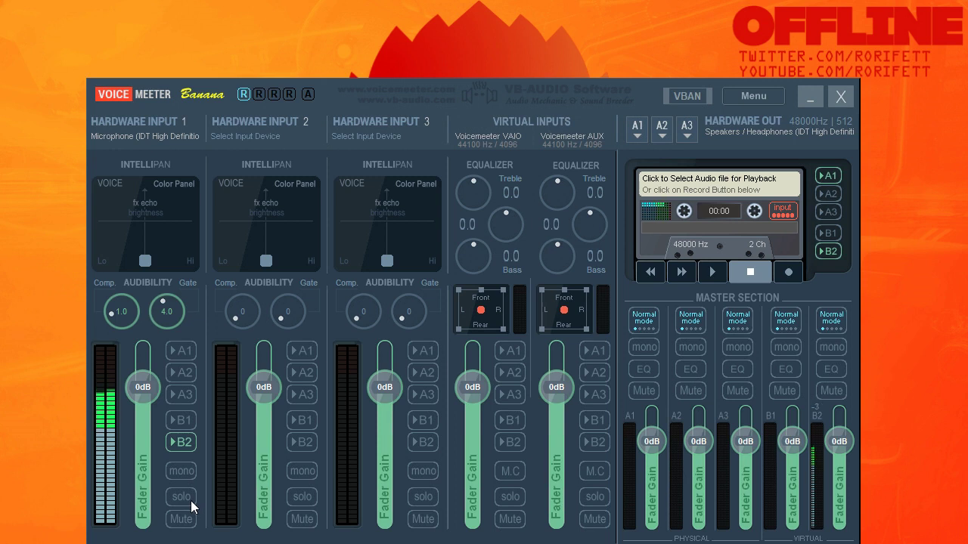
Step: Rename Hardware Input 1 as "Mic"
right_click(127, 122)
type("mic")
key("BackSpace")
key("BackSpace")
key("BackSpace")
type("Mic")
key("Return")
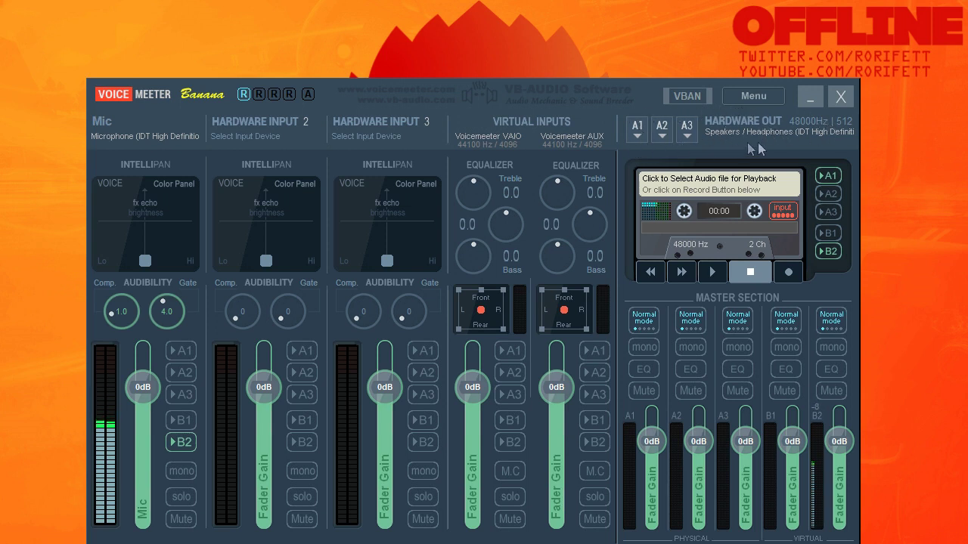
Step: Examine the output devices offered for A1 and the playback devices in the Windows Sound window
left_click(638, 134)
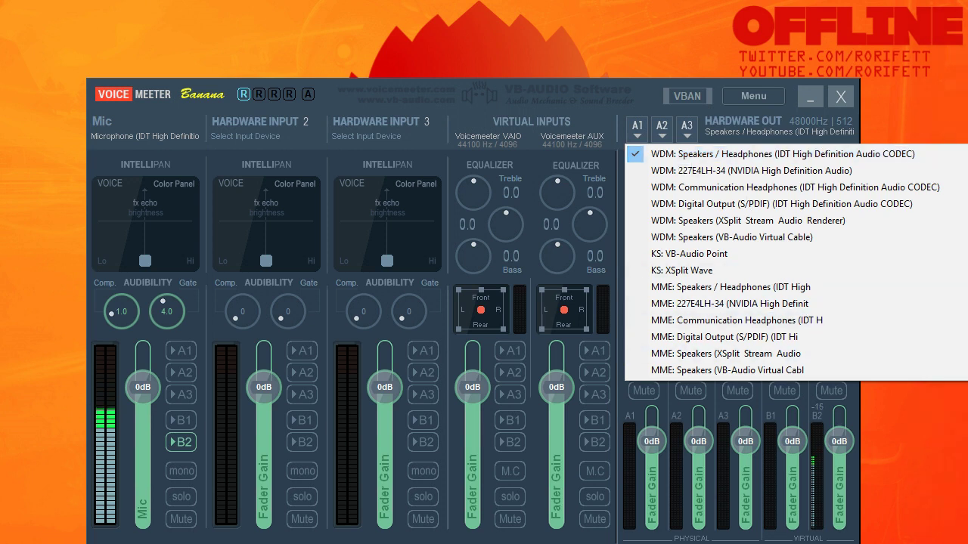
key("Escape")
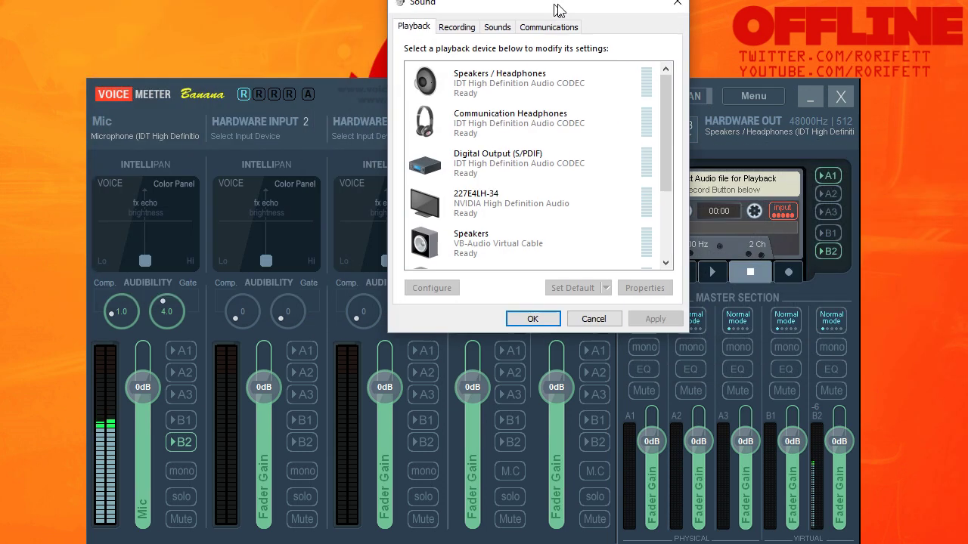
left_click_drag(231, 8, 610, 55)
scroll(628, 186, "down", 1)
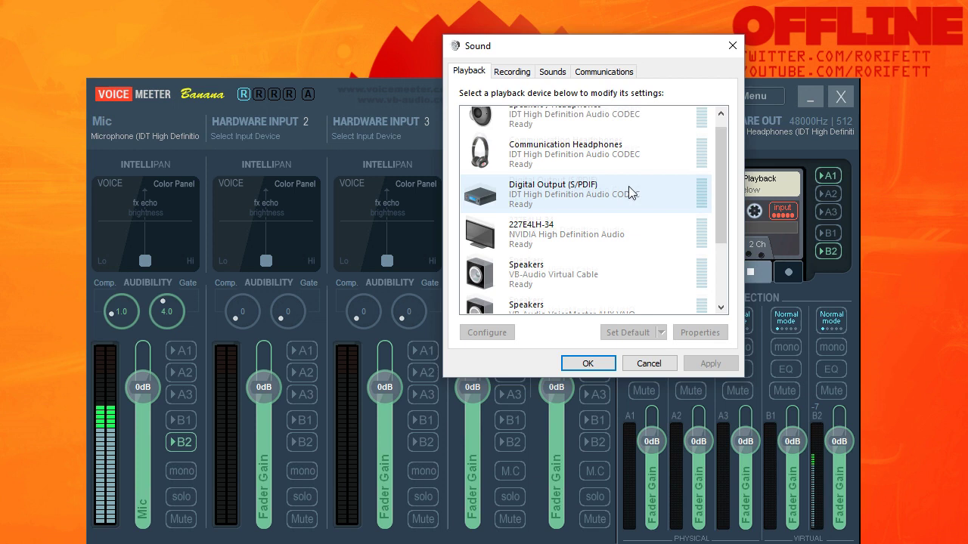
scroll(625, 227, "down", 2)
scroll(597, 251, "up", 3)
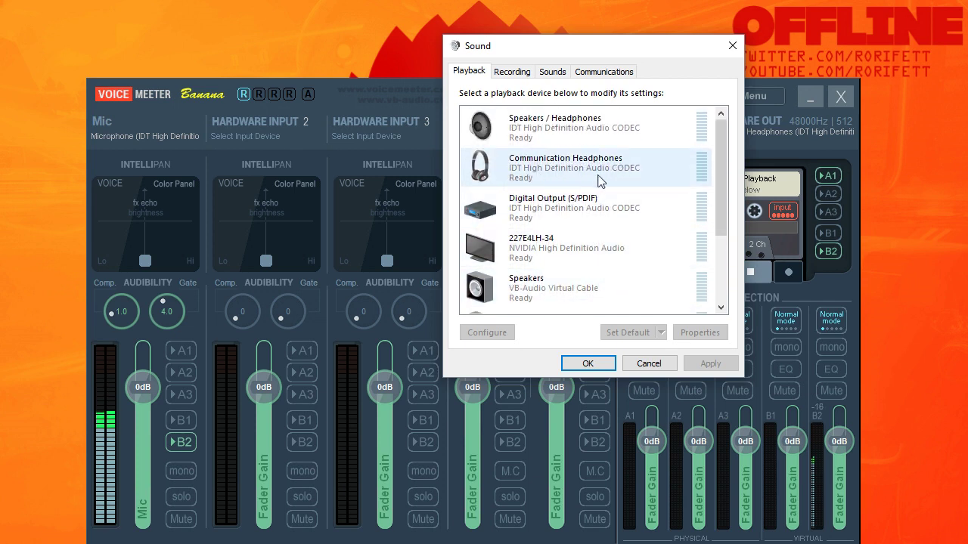
left_click(732, 46)
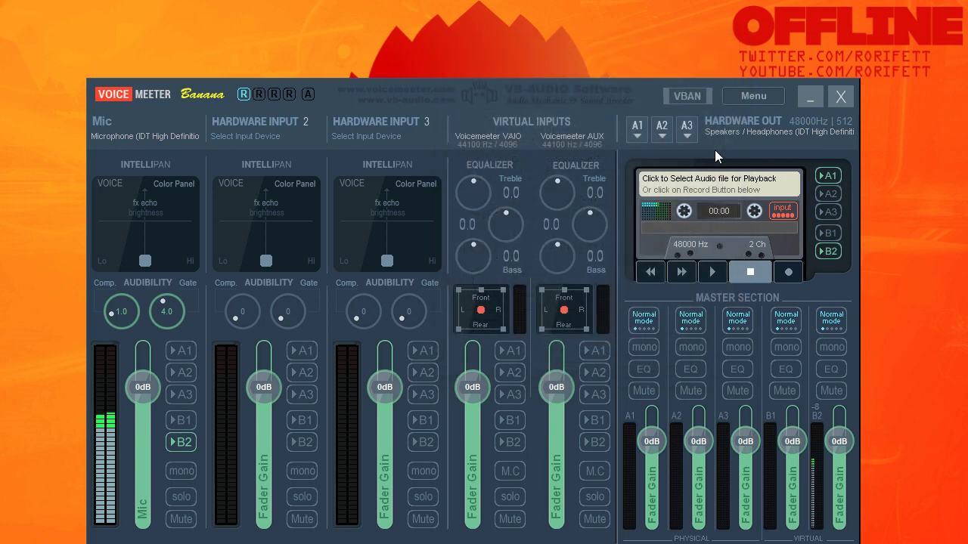
Step: Check which device is selected for hardware output A1
left_click(637, 128)
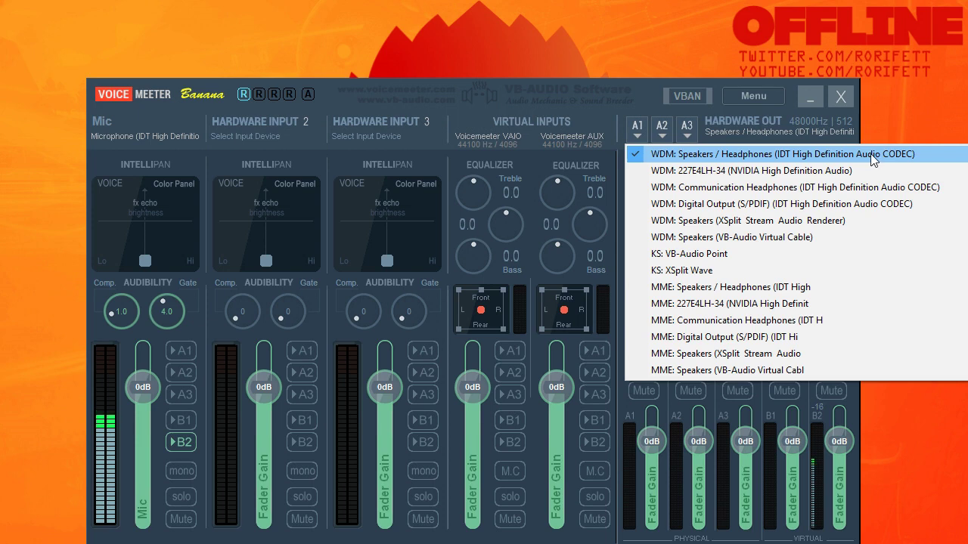
left_click(639, 127)
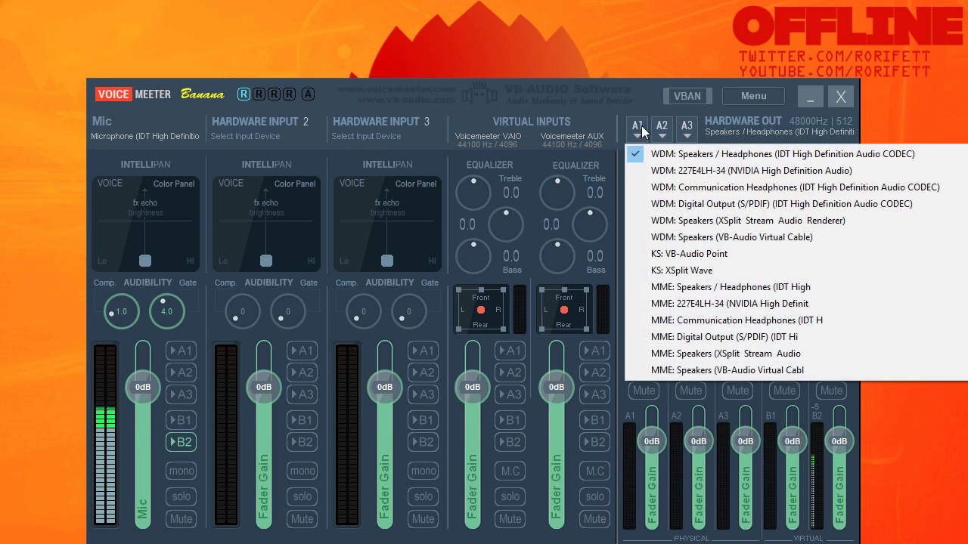
left_click(642, 114)
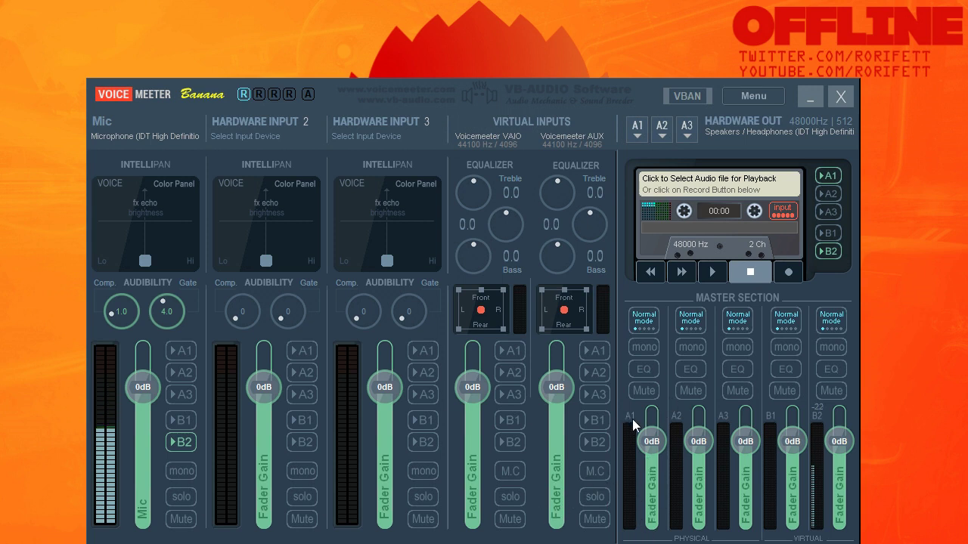
Step: Route the Mic to A1, lower the A1 master fader to -19.8, and reset both the fader and the routing
left_click(188, 350)
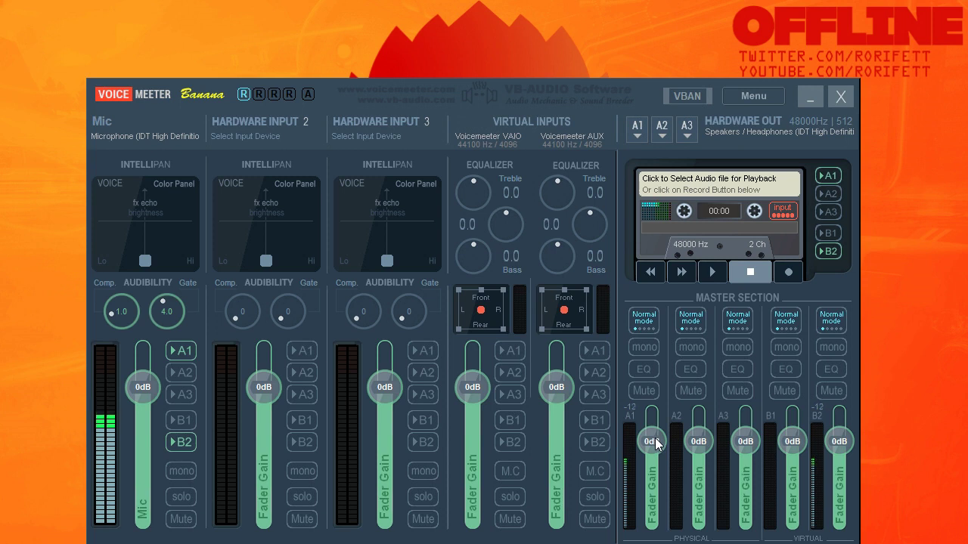
left_click_drag(655, 445, 665, 469)
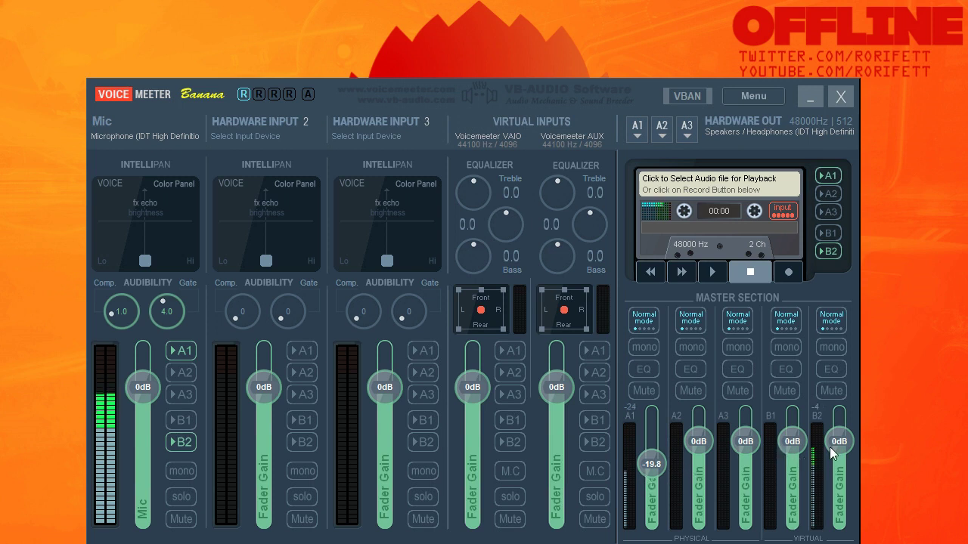
double_click(650, 461)
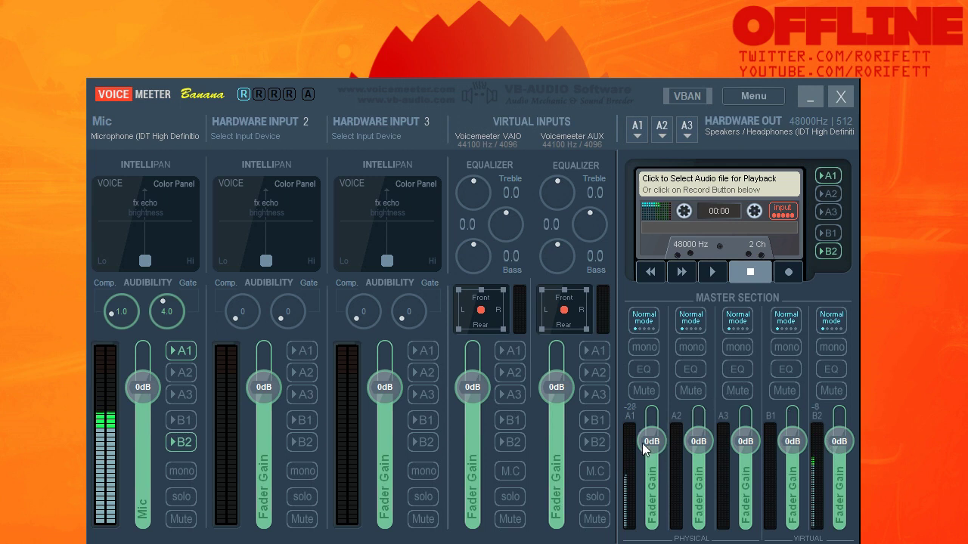
left_click(177, 350)
Step: Review the device choices for hardware outputs A2 and A3 and the playback devices in the Sound window
left_click(659, 134)
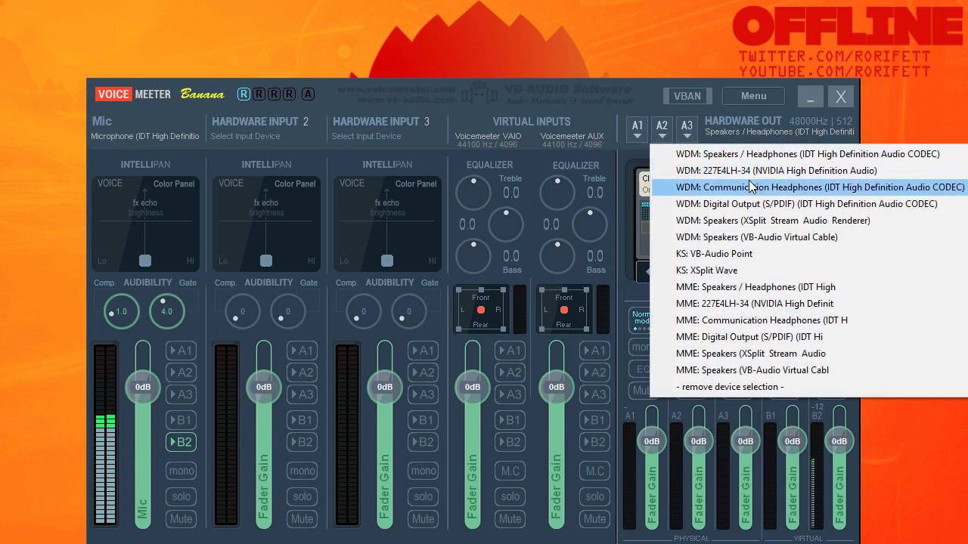
left_click(689, 127)
left_click(689, 127)
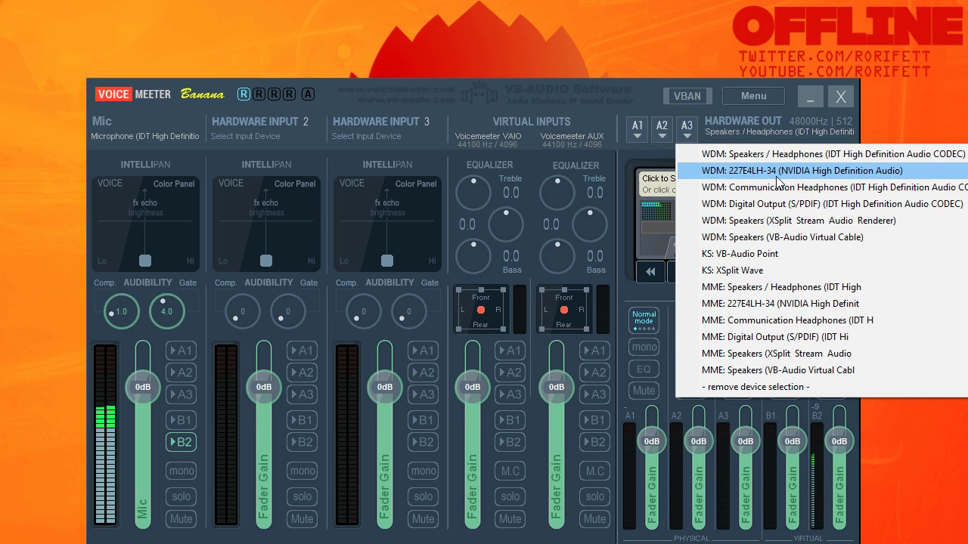
left_click(642, 103)
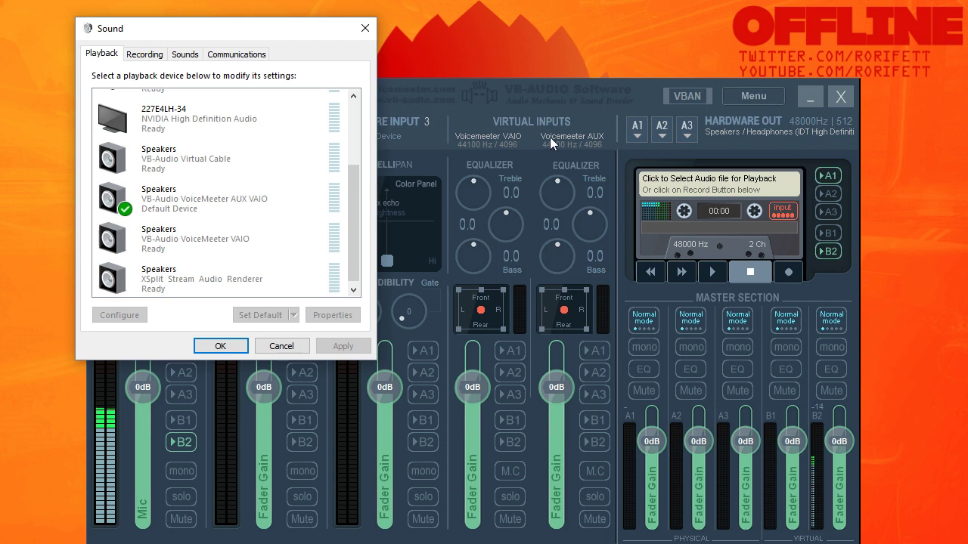
key("Escape")
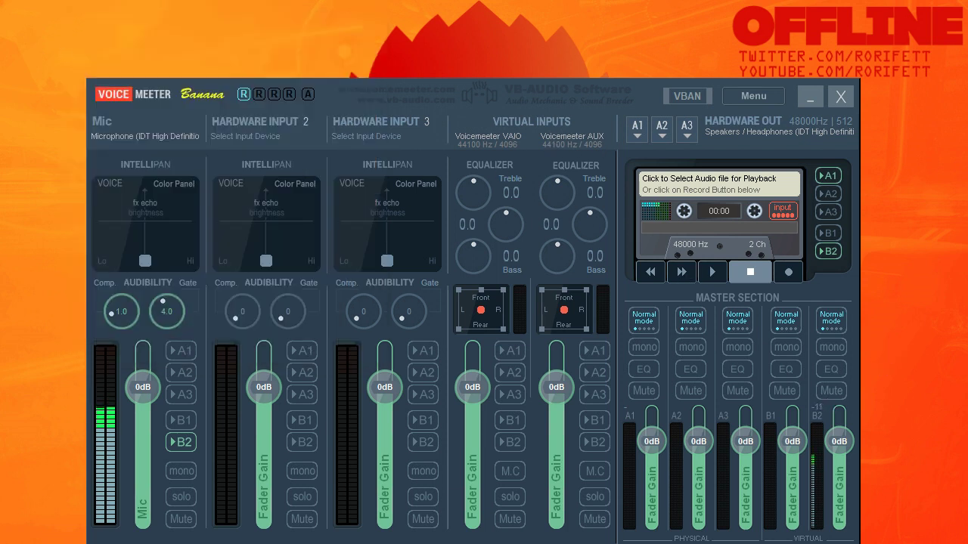
Step: Check the A1 output device selection and route the Voicemeeter AUX virtual input to A1
left_click(638, 127)
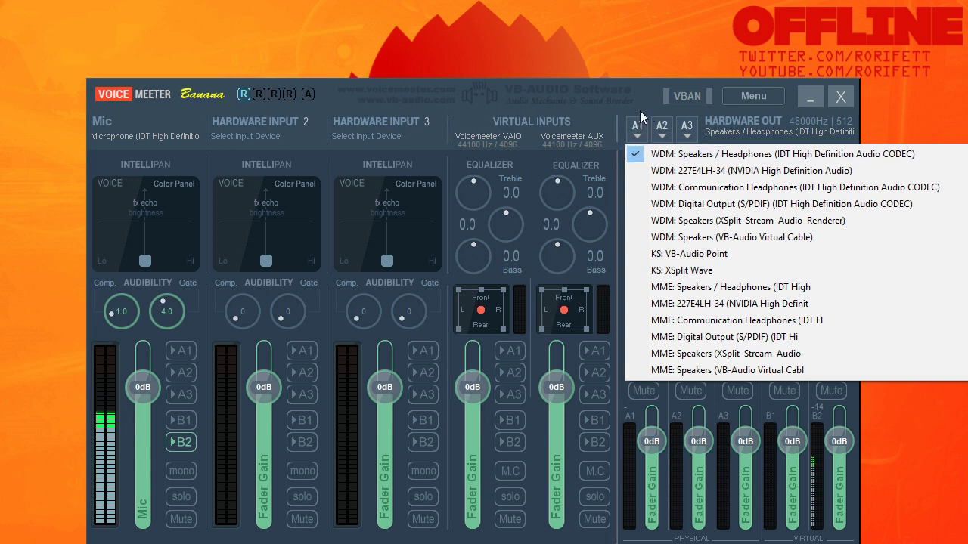
left_click(639, 107)
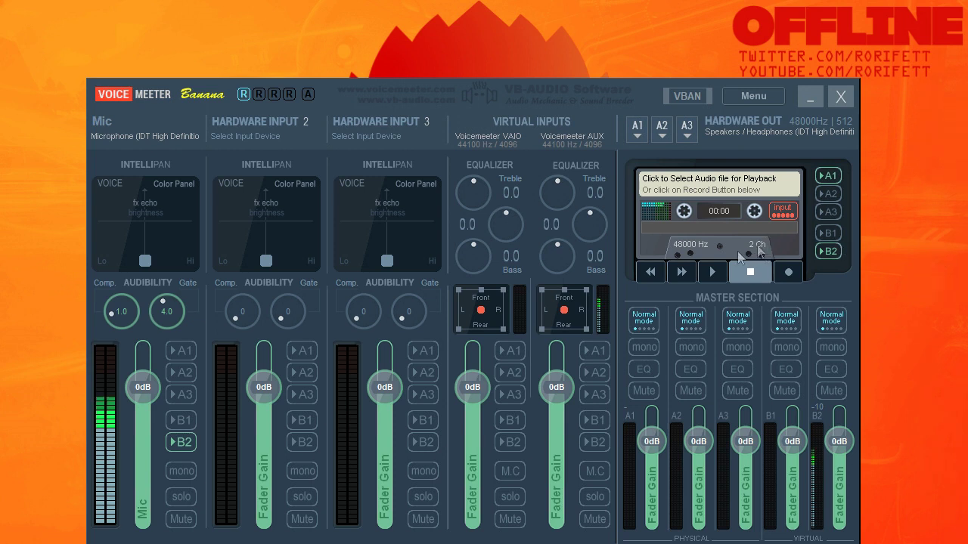
left_click(604, 352)
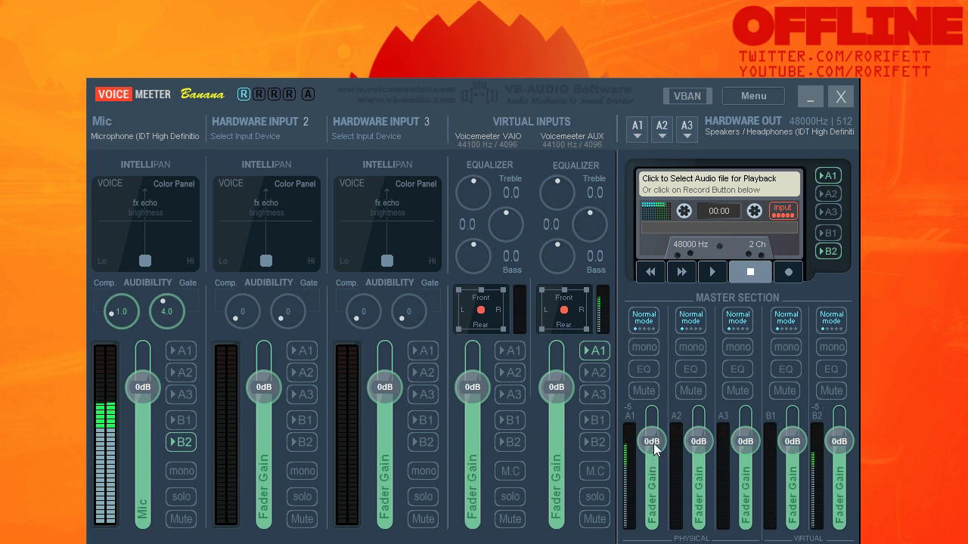
Step: Route the Voicemeeter AUX input to B2 and balance the levels with its fader at -11.6 and the A1 master fader at -10.6
left_click_drag(652, 449, 674, 458)
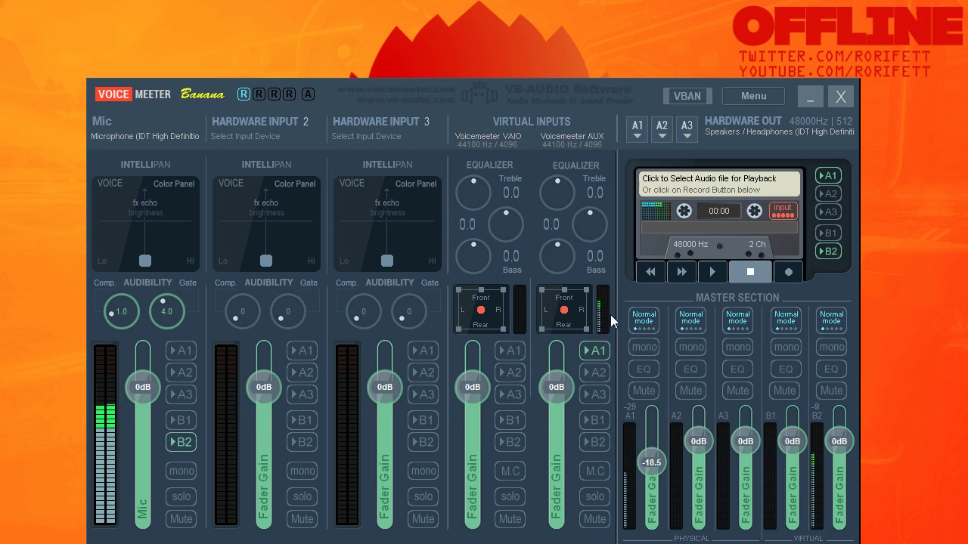
left_click(596, 440)
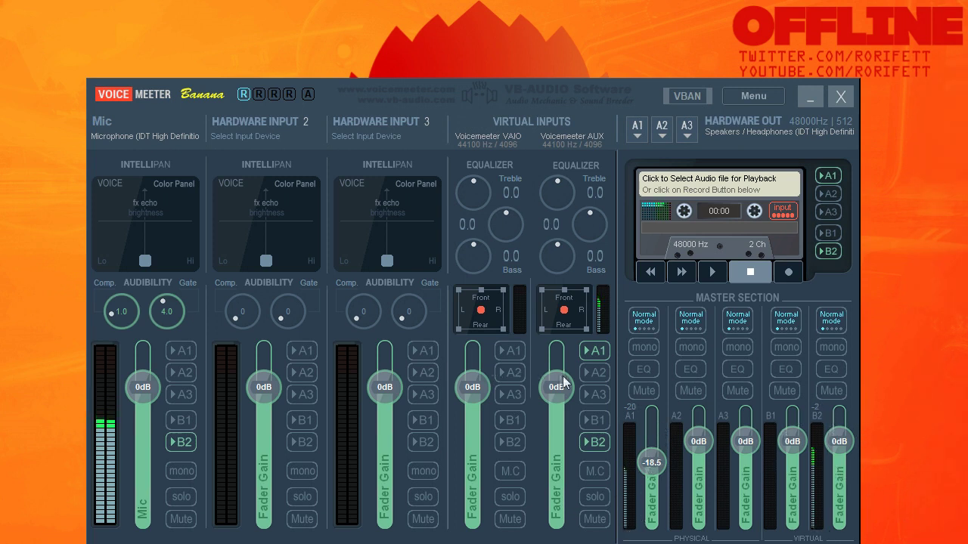
left_click_drag(563, 387, 559, 409)
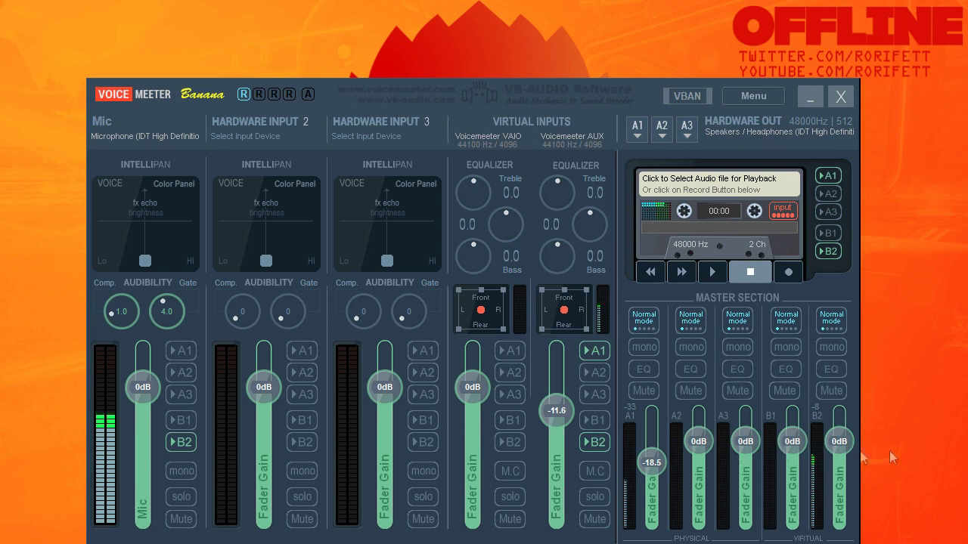
scroll(651, 463, "up", 7)
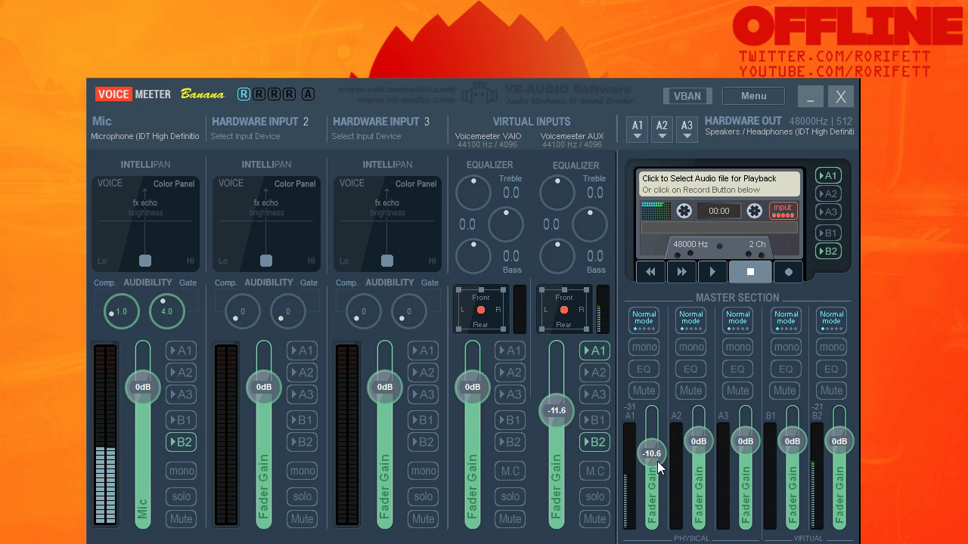
Step: Name the Voicemeeter AUX virtual input strip "Desktop"
double_click(568, 131)
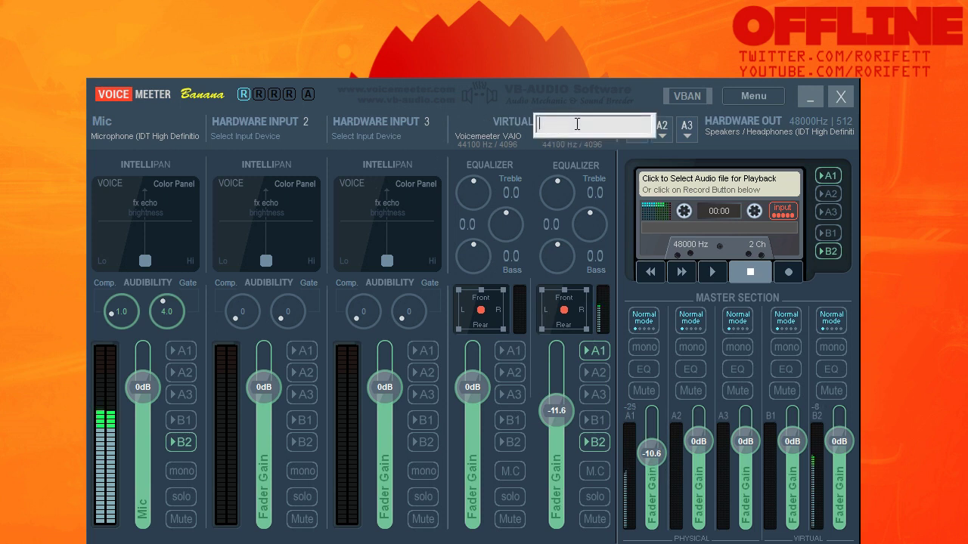
type("Desktop")
key("Return")
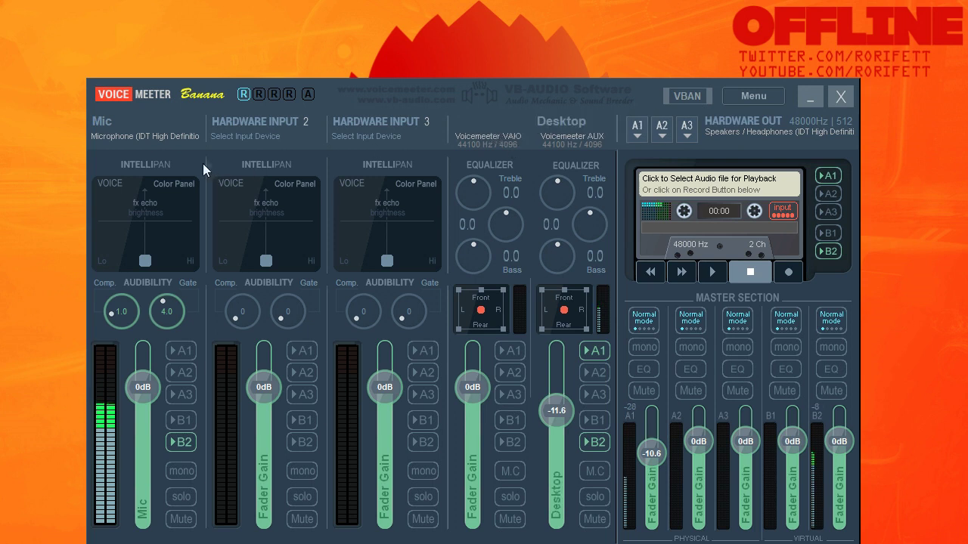
Step: Name the Hardware Input 2 strip "Discord Chat"
left_click(242, 123)
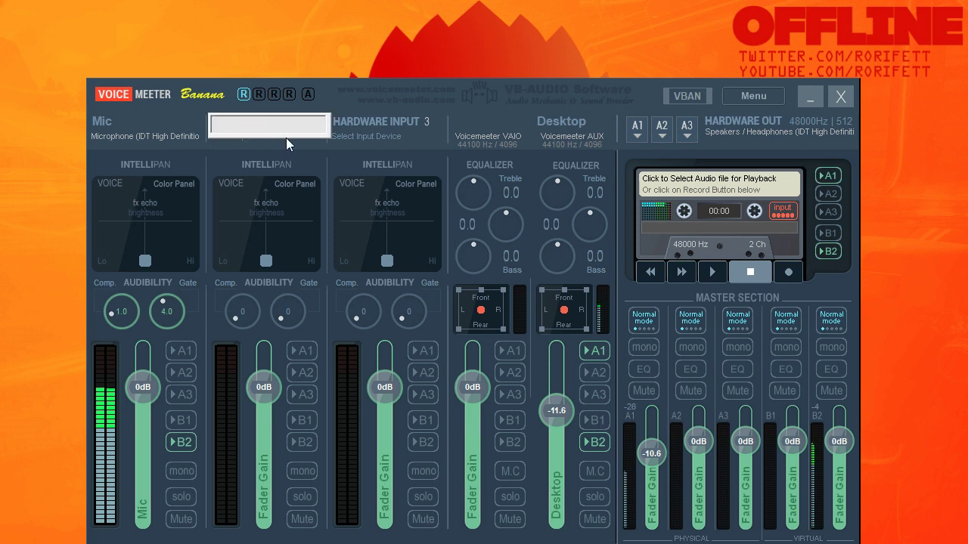
type("Dis")
key("BackSpace")
type("scord")
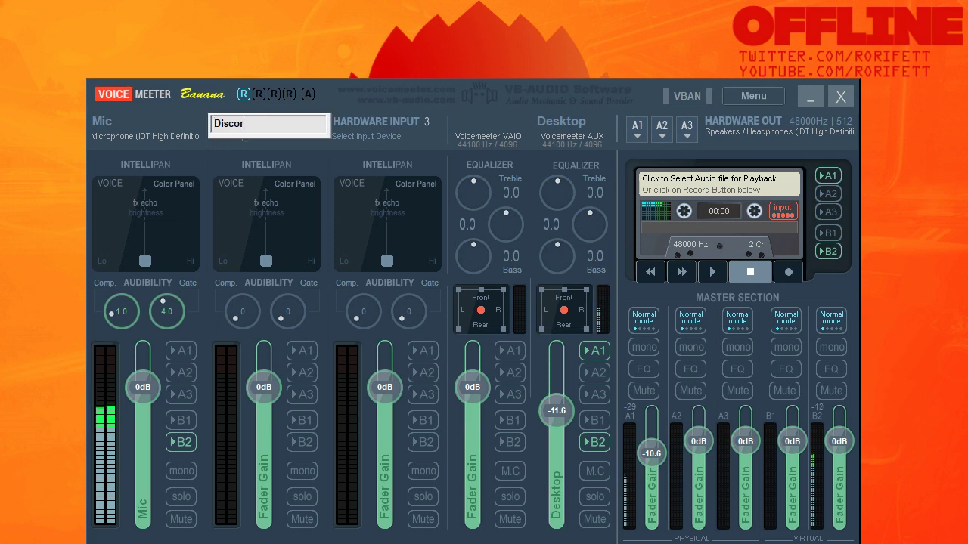
type(" Chat")
key("Return")
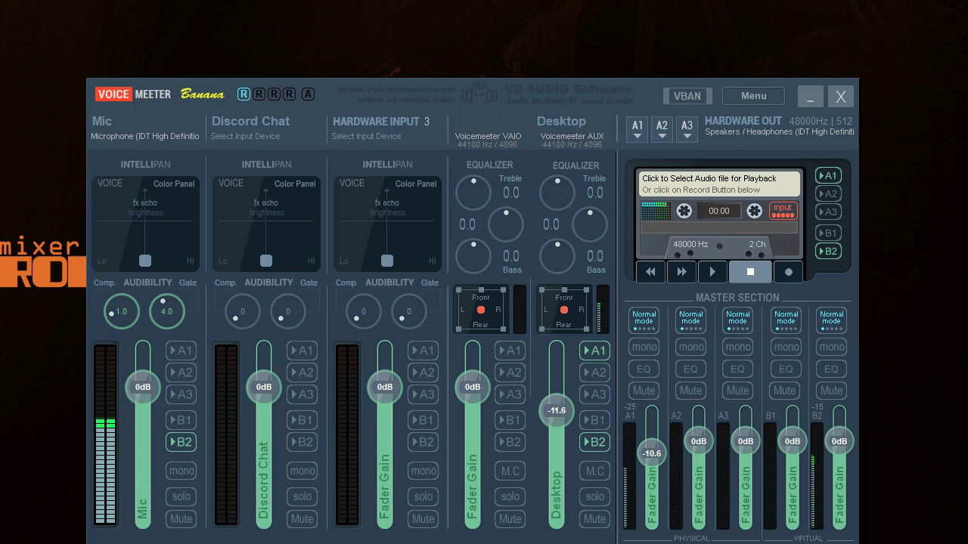
Step: Minimize Voicemeeter and bring up OBS, comparing the OBS mixer with Voicemeeter's B2 output
left_click(809, 97)
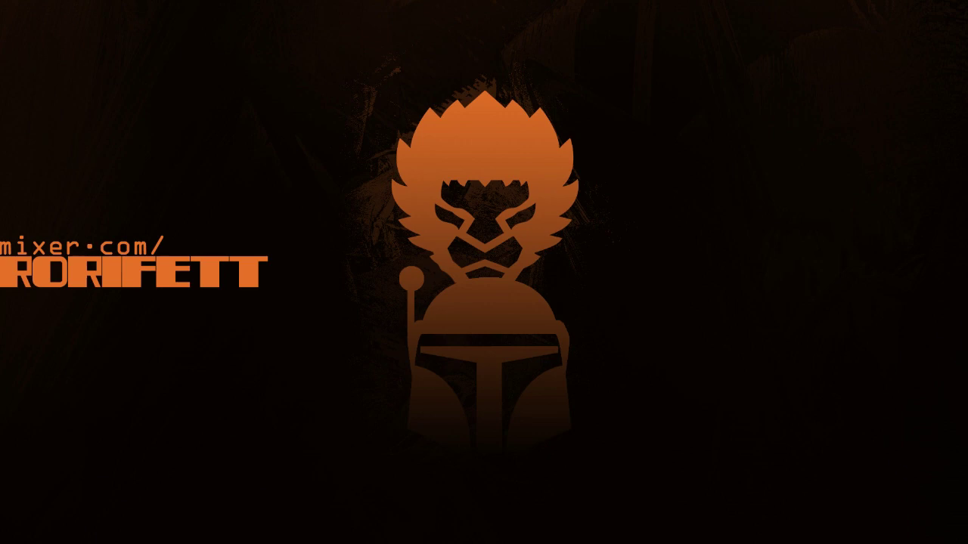
left_click(643, 543)
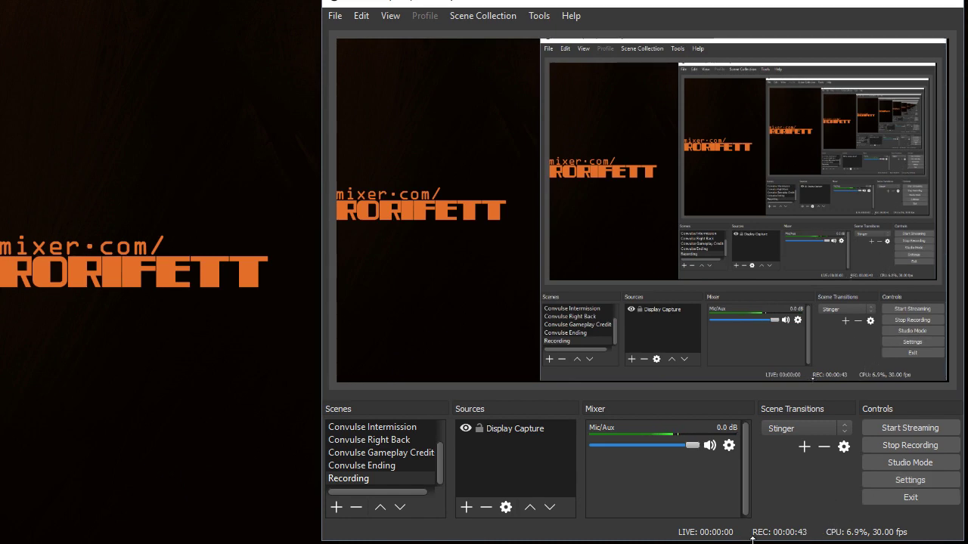
key("alt+Tab")
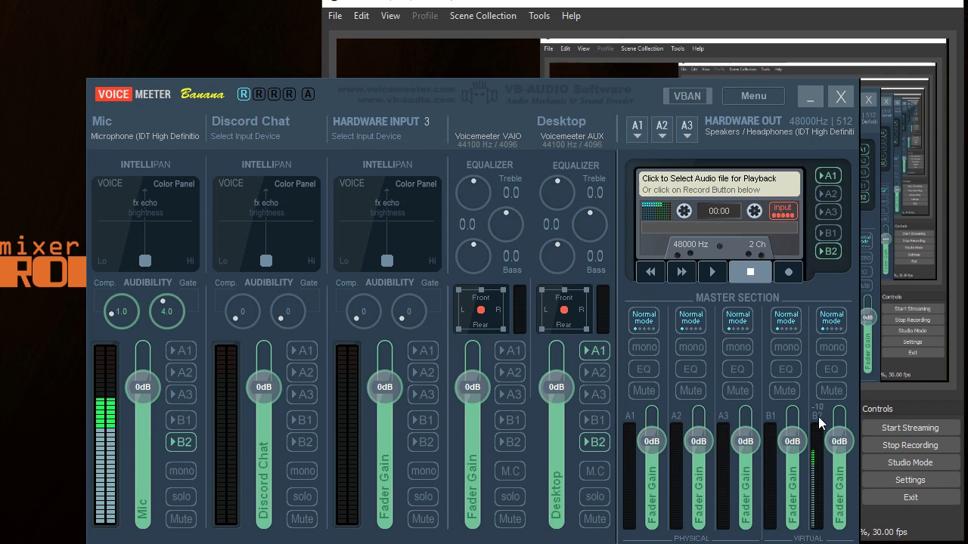
left_click(809, 96)
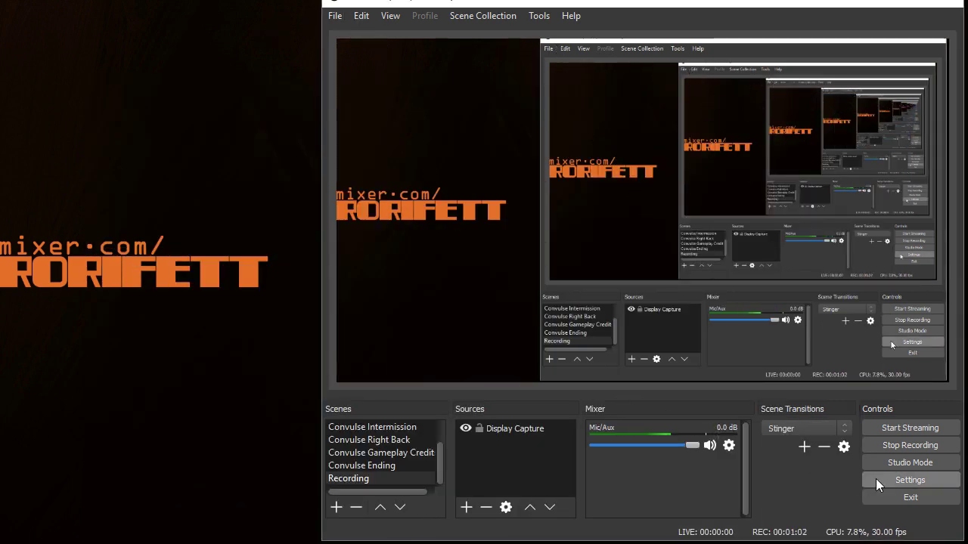
Step: Open the Audio settings in OBS and review the device choices for Mic/Auxiliary Audio Device
left_click(335, 16)
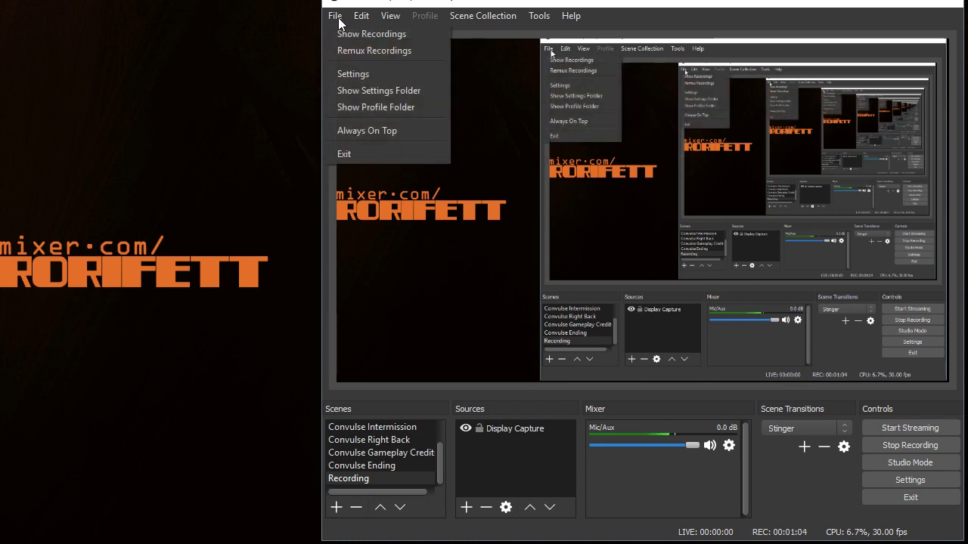
left_click(366, 73)
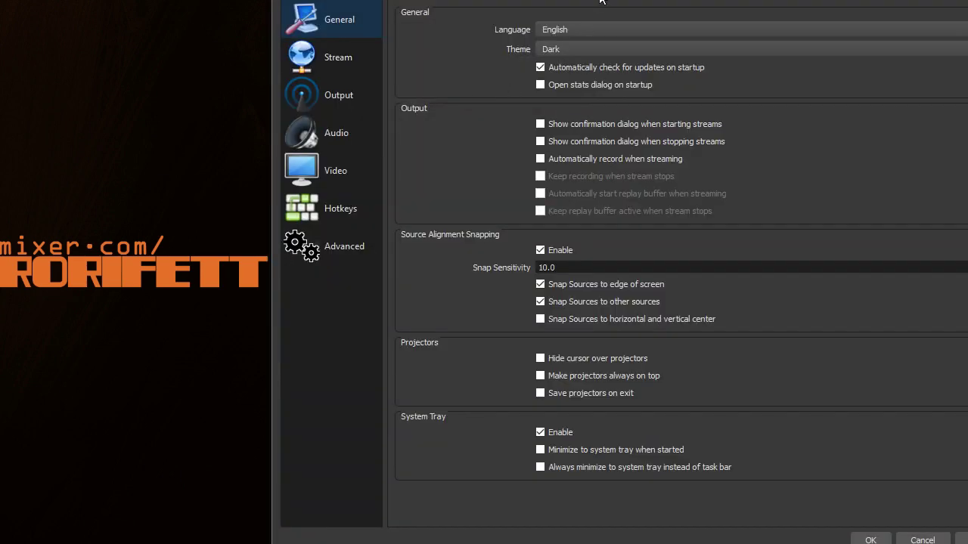
left_click_drag(602, 0, 551, 0)
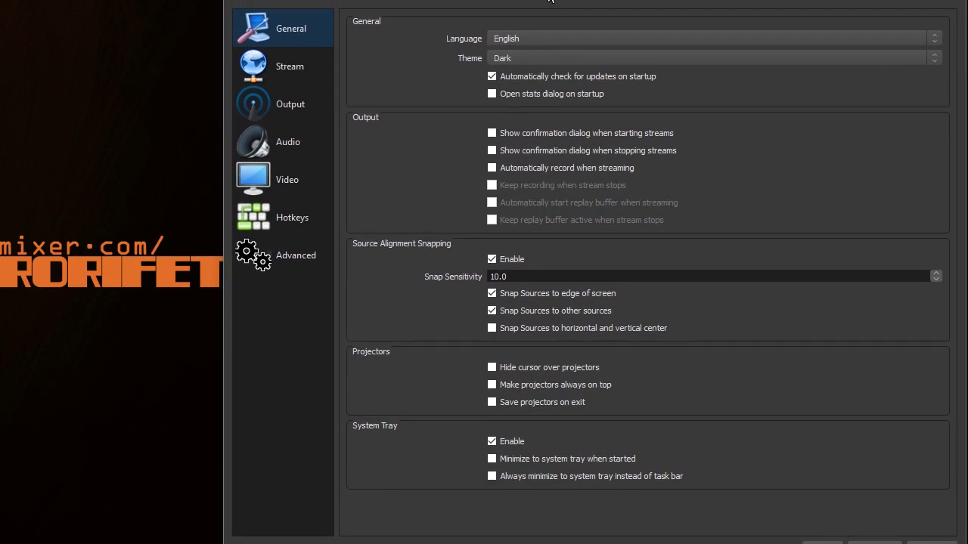
left_click(302, 145)
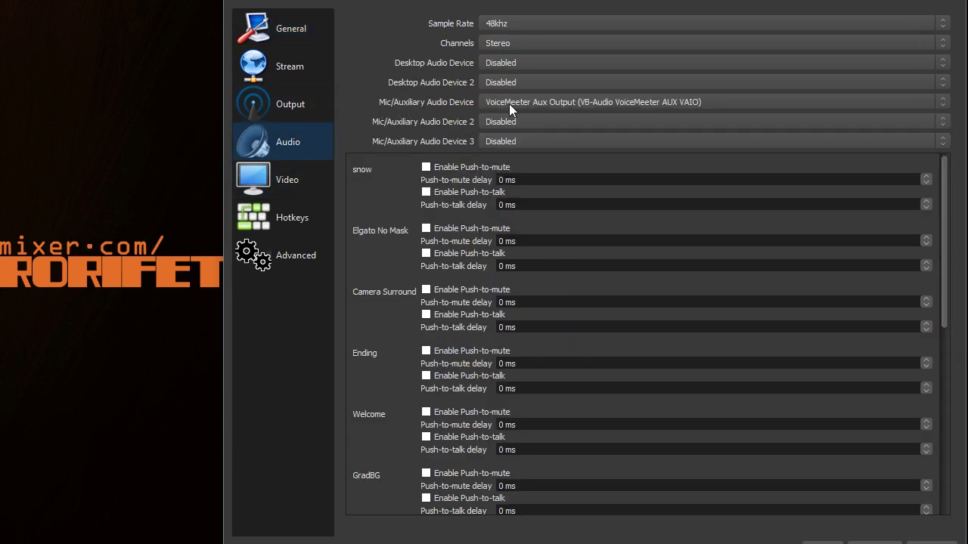
left_click(769, 103)
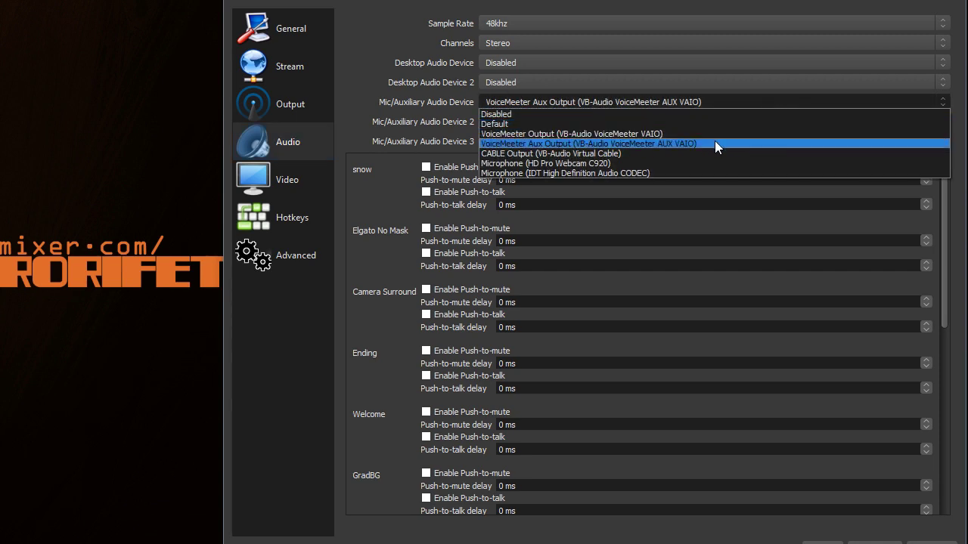
key("Escape")
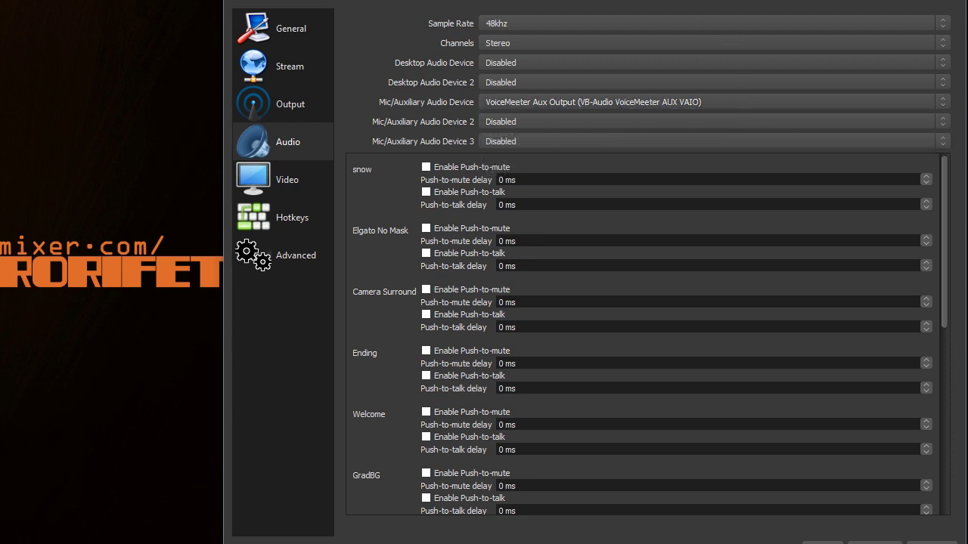
Step: Switch to Voicemeeter, route the Mic to B1 as a trial, and remove that routing
key("alt+Tab")
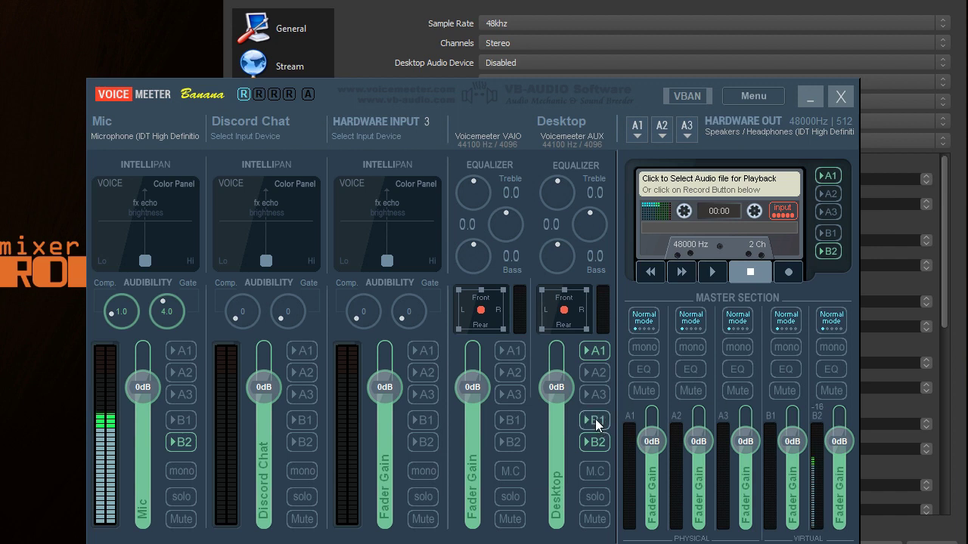
left_click(180, 424)
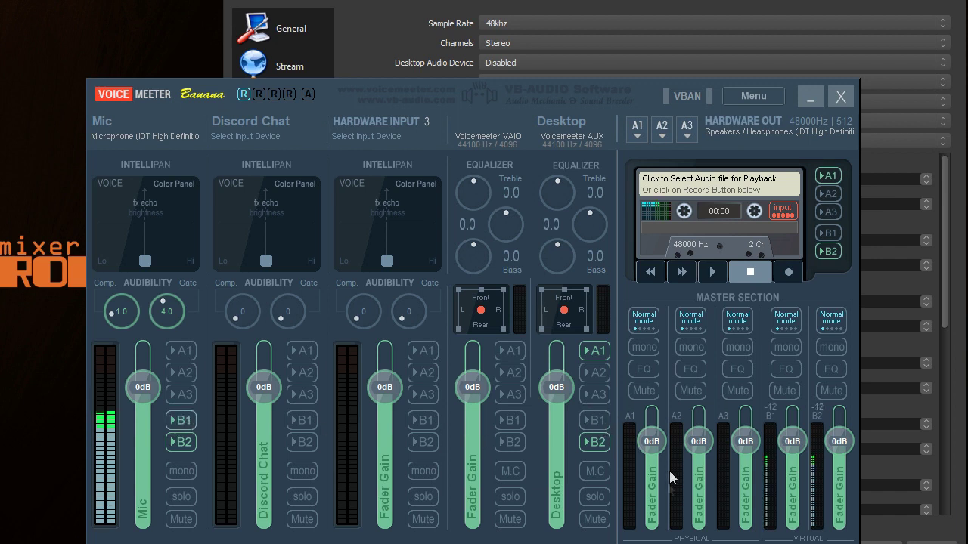
left_click(180, 421)
Step: Compare the Mic/Auxiliary Audio Device choices in OBS with Voicemeeter's B1 and B2 virtual outputs
left_click(562, 65)
left_click(581, 104)
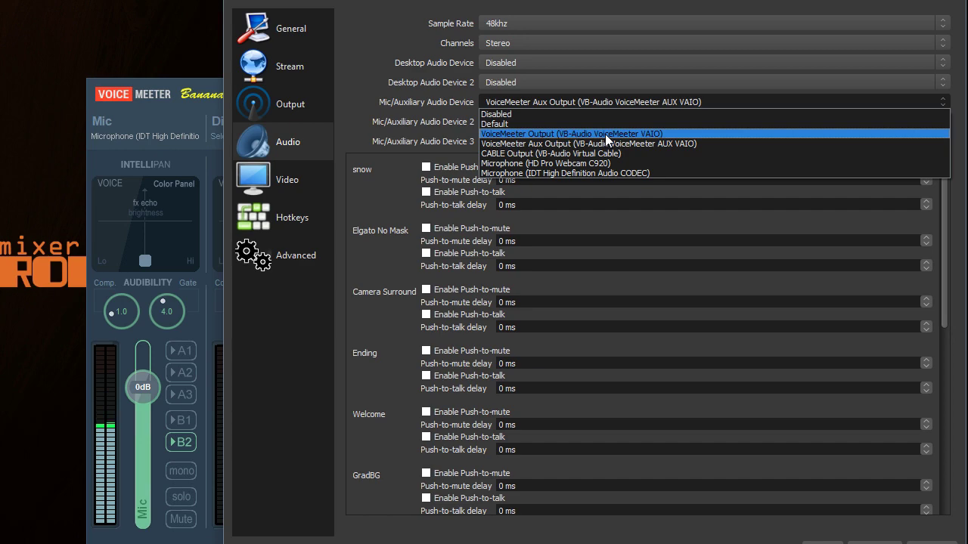
left_click(201, 148)
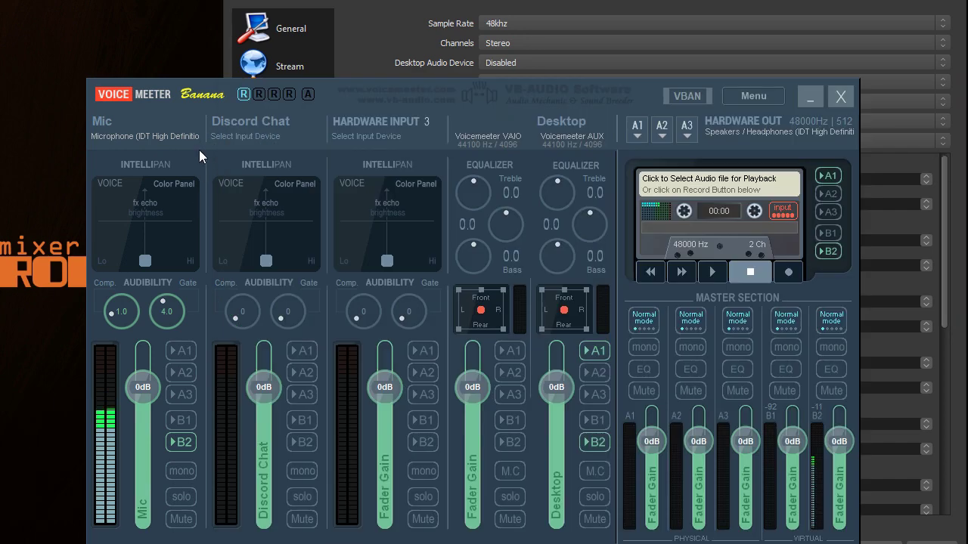
left_click(824, 421)
left_click(702, 6)
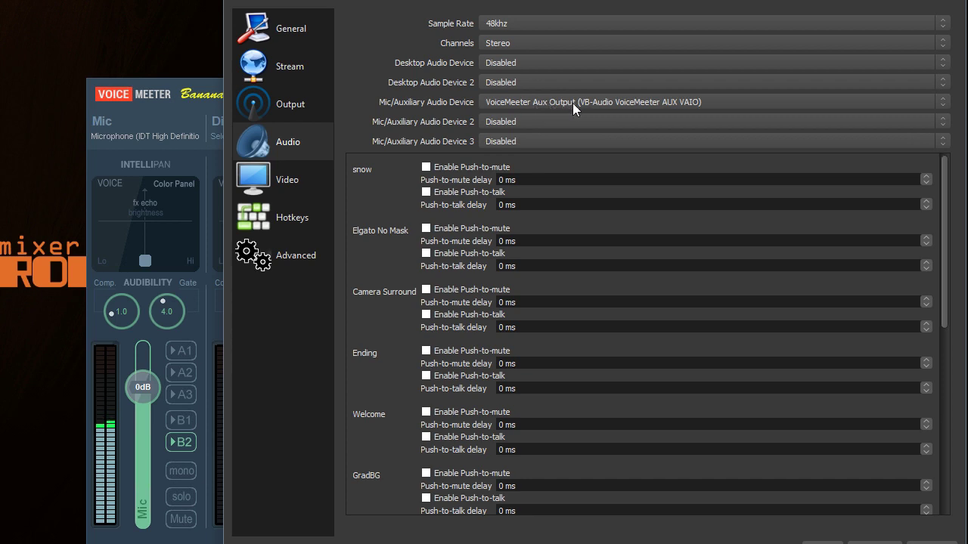
Step: Review the device choices for Desktop Audio Device and Mic/Auxiliary Audio Device 2 without changing them
left_click(535, 59)
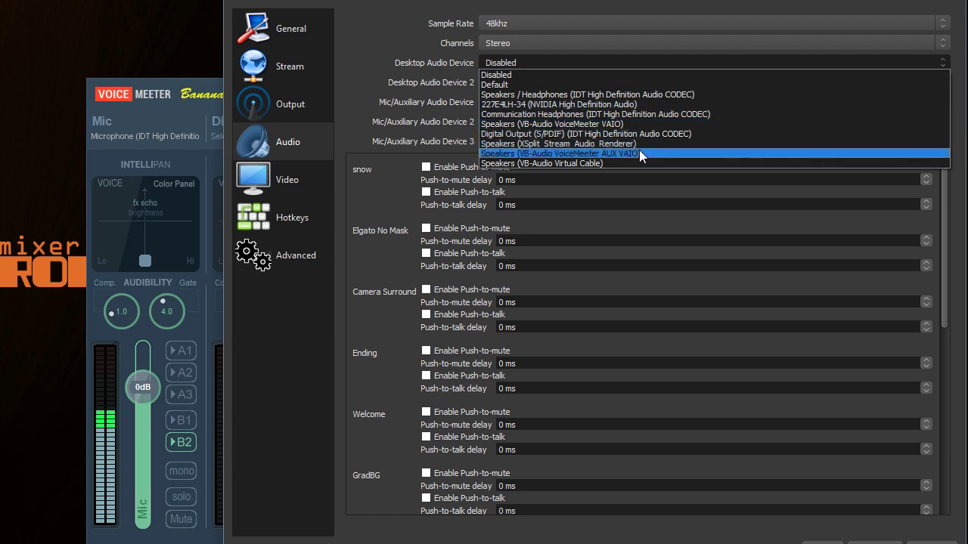
left_click(518, 59)
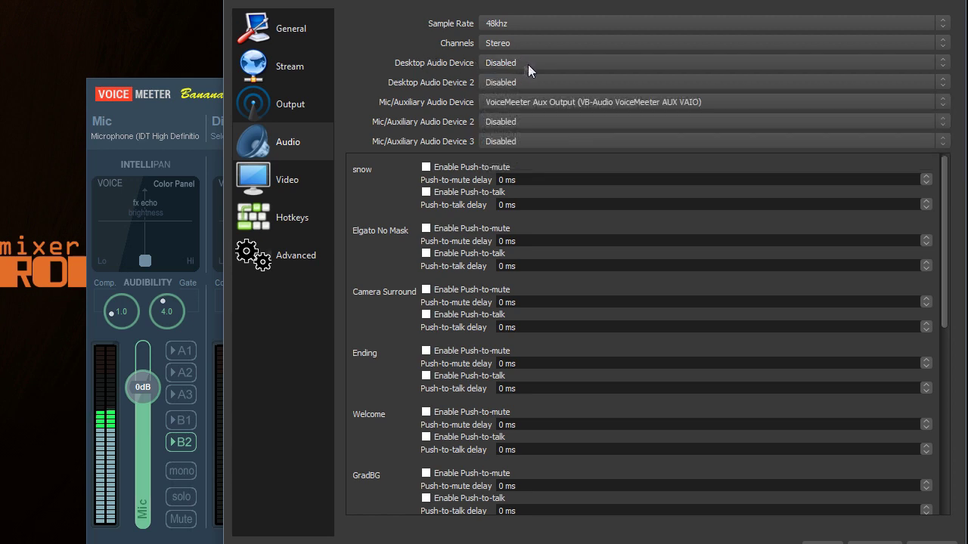
left_click(561, 118)
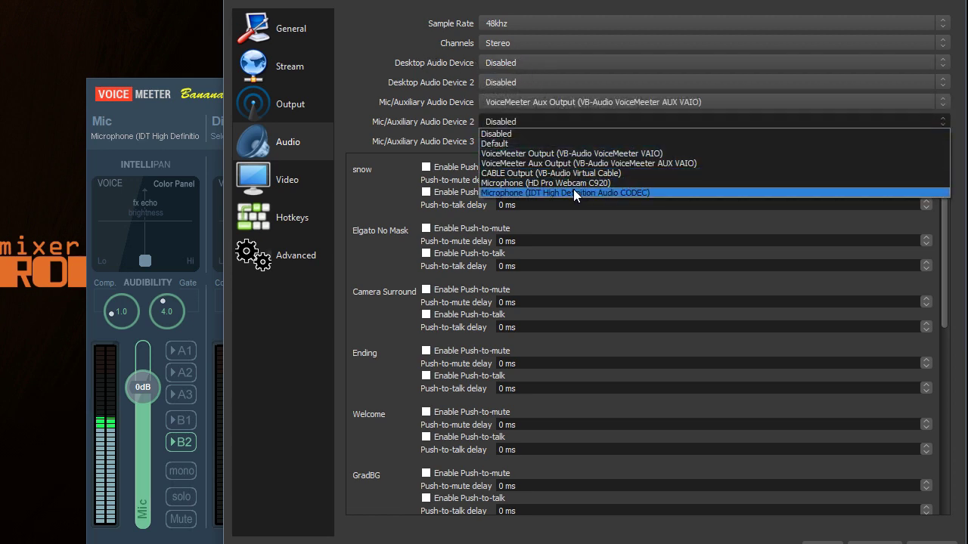
left_click(395, 104)
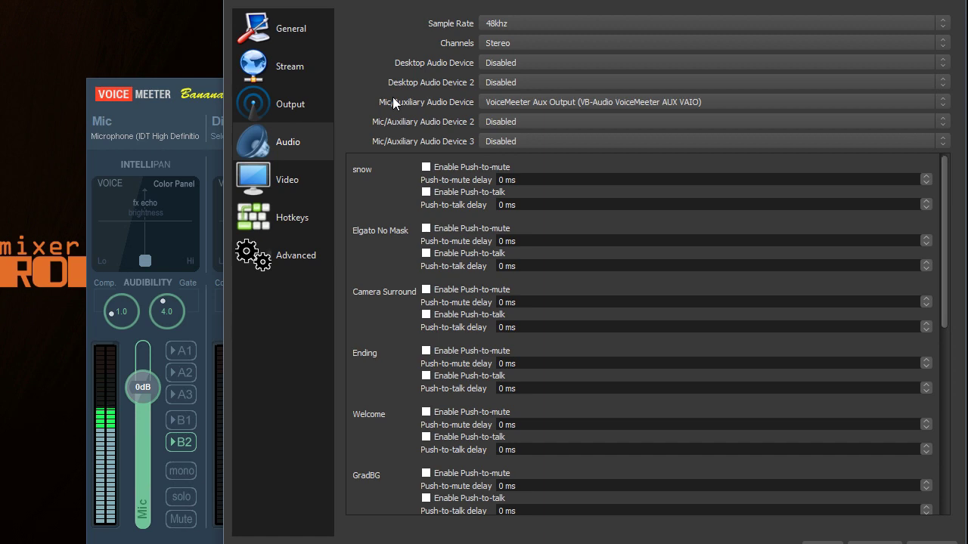
Step: Compare Voicemeeter's hardware output sample rate with the Sample Rate options in OBS, and recheck the Mic/Auxiliary Audio Device choices
left_click(210, 538)
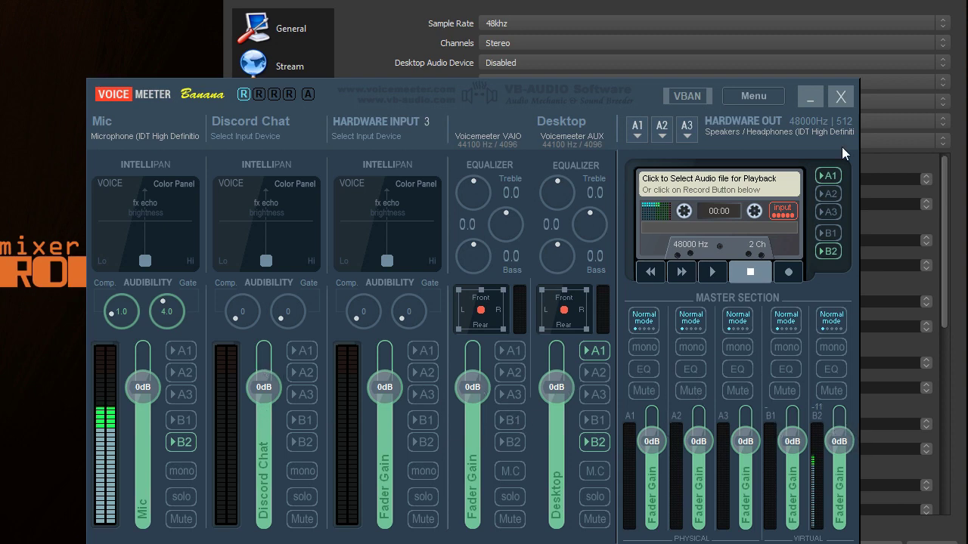
left_click(708, 2)
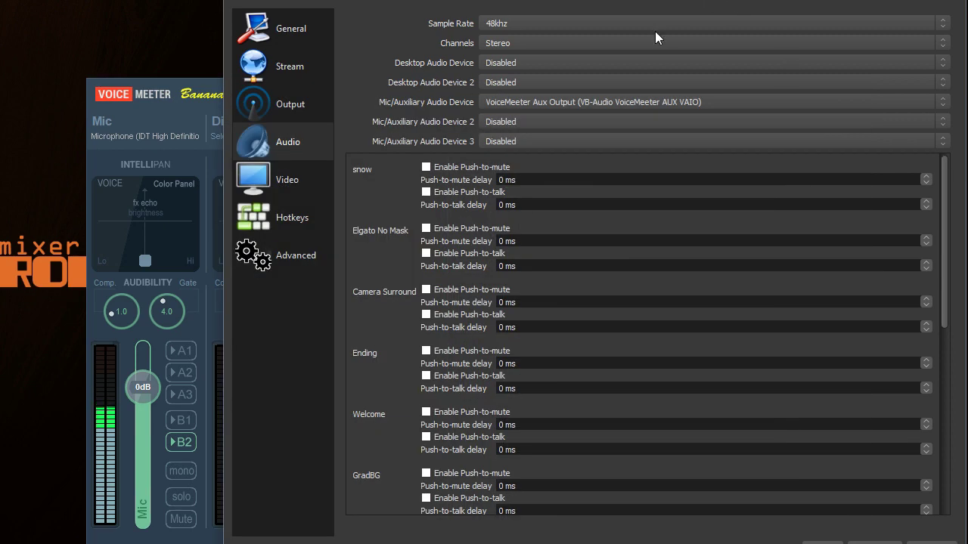
left_click(557, 23)
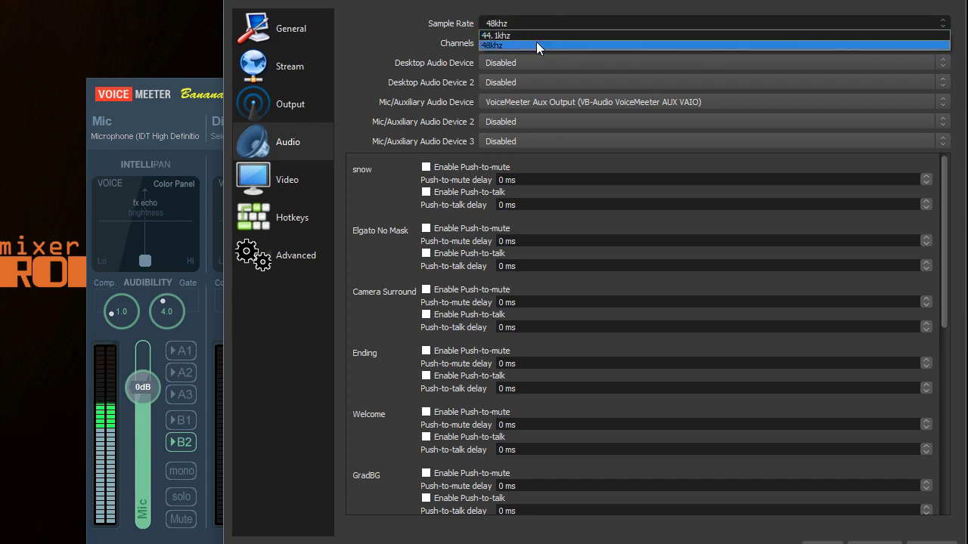
left_click(540, 24)
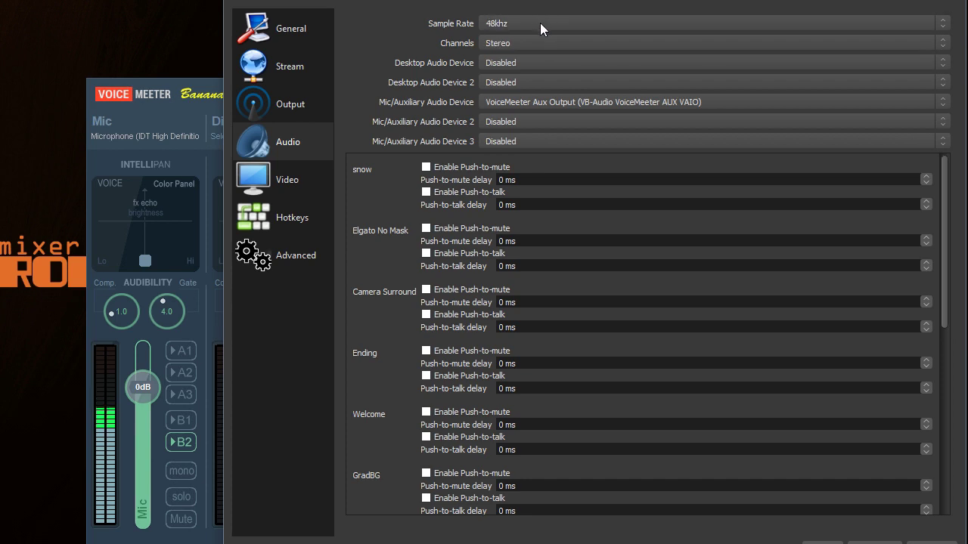
left_click(540, 22)
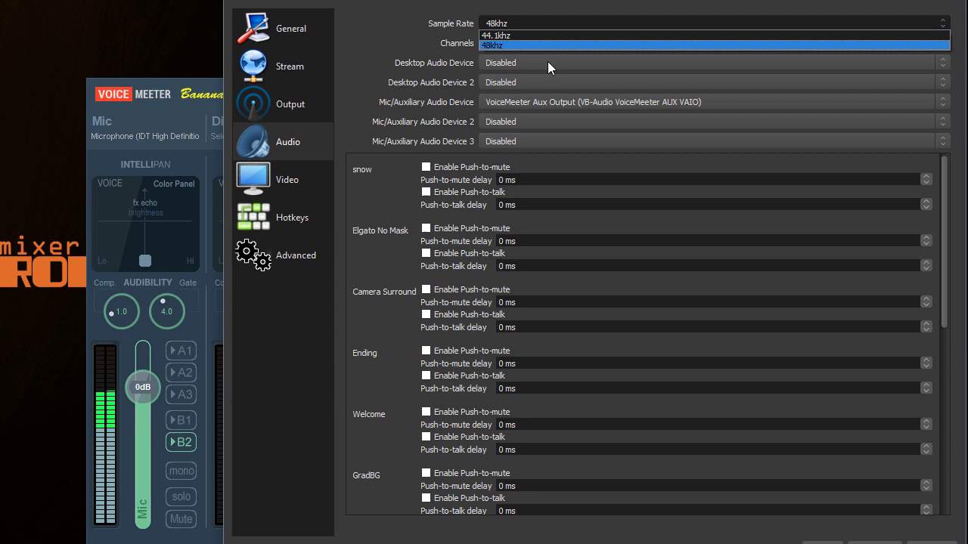
left_click(553, 8)
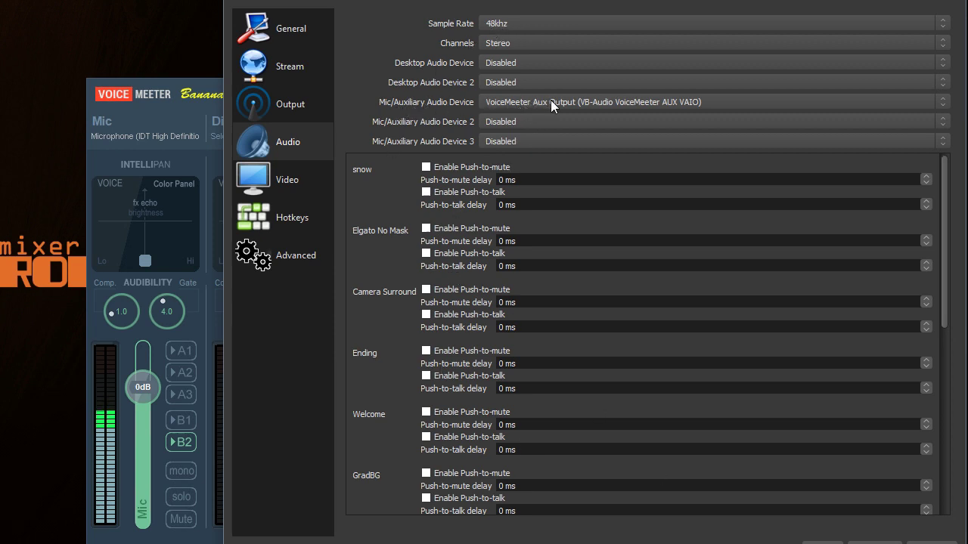
left_click(653, 99)
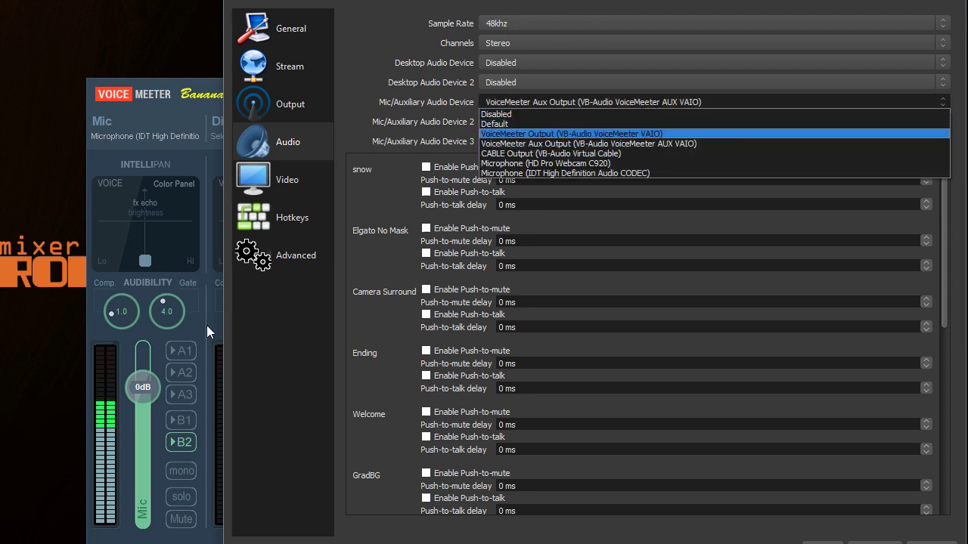
Step: Close the OBS settings, switch to Voicemeeter, and lower the Desktop input fader to about -28.3 dB
key("Escape")
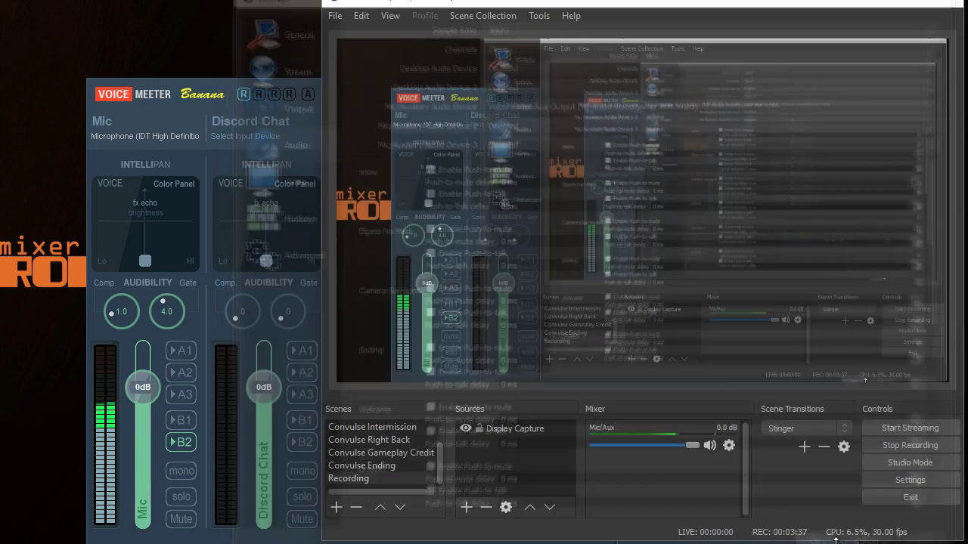
left_click(823, 542)
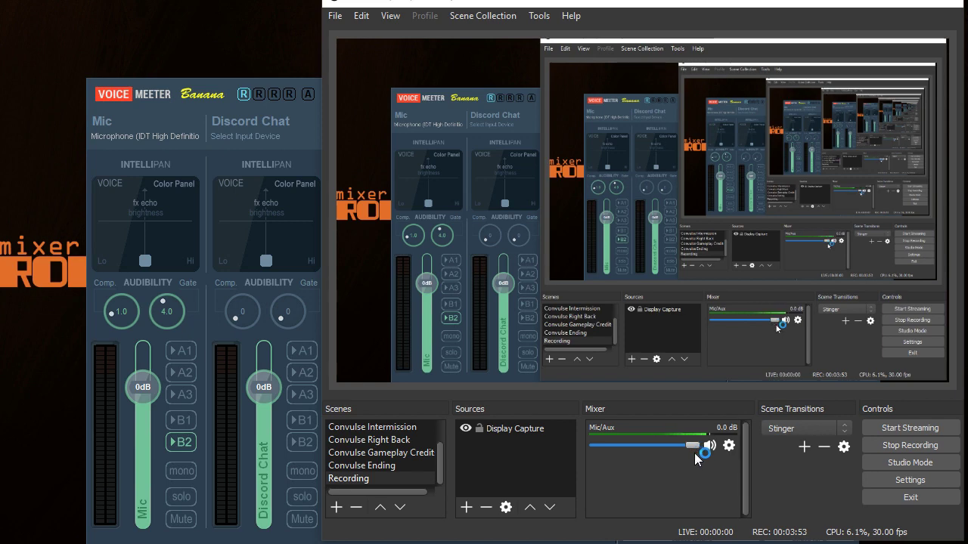
left_click(313, 134)
left_click(313, 134)
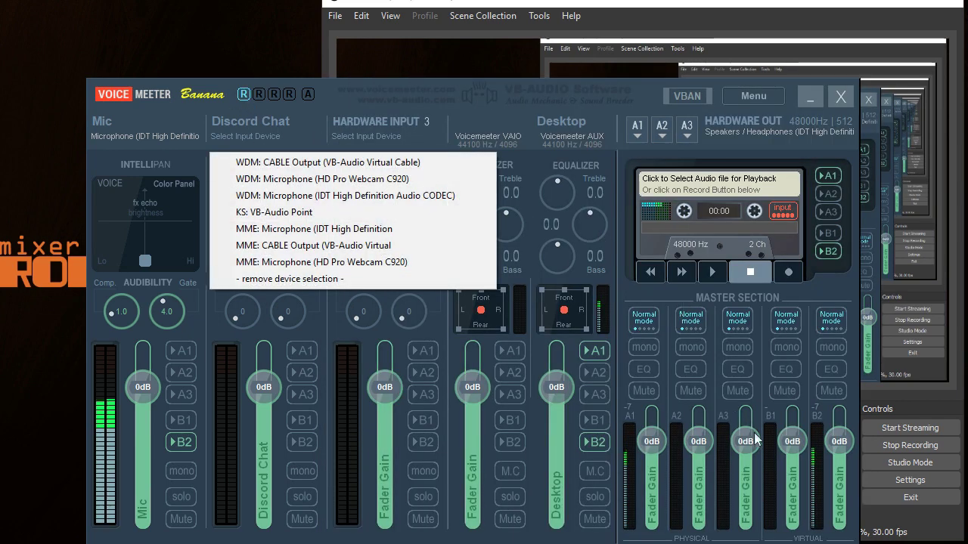
left_click_drag(558, 385, 567, 445)
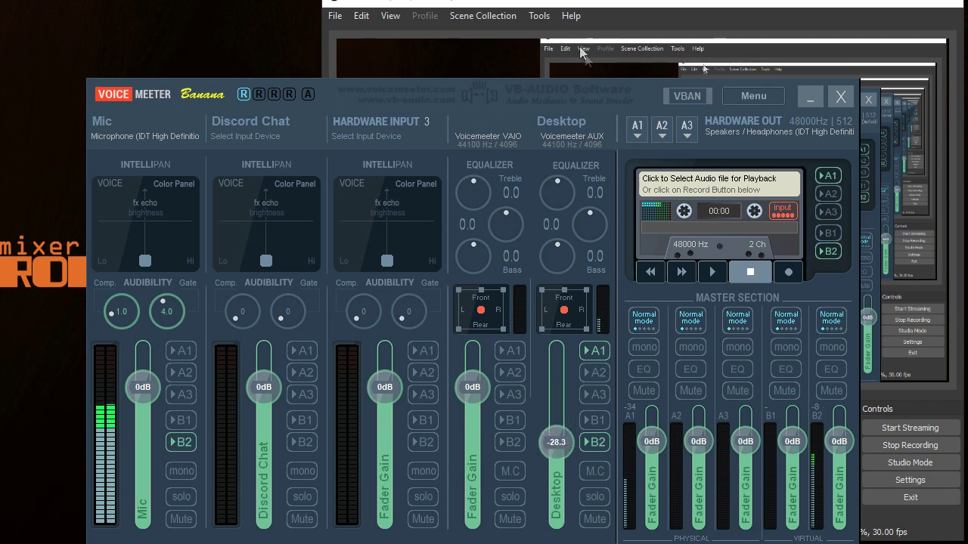
Step: Lower Voicemeeter's B2 master fader to about -37.0 dB as a trial and return it to 0 dB
left_click(633, 21)
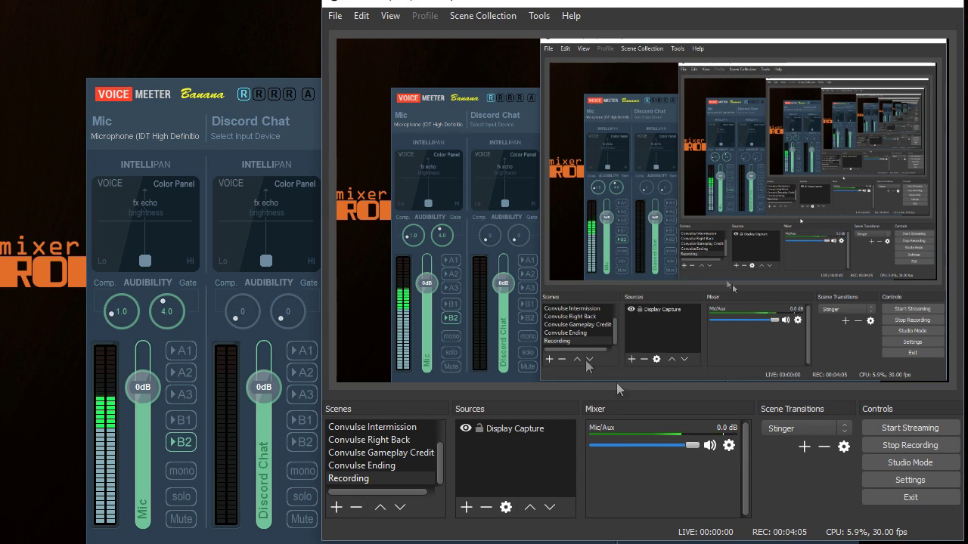
left_click(299, 144)
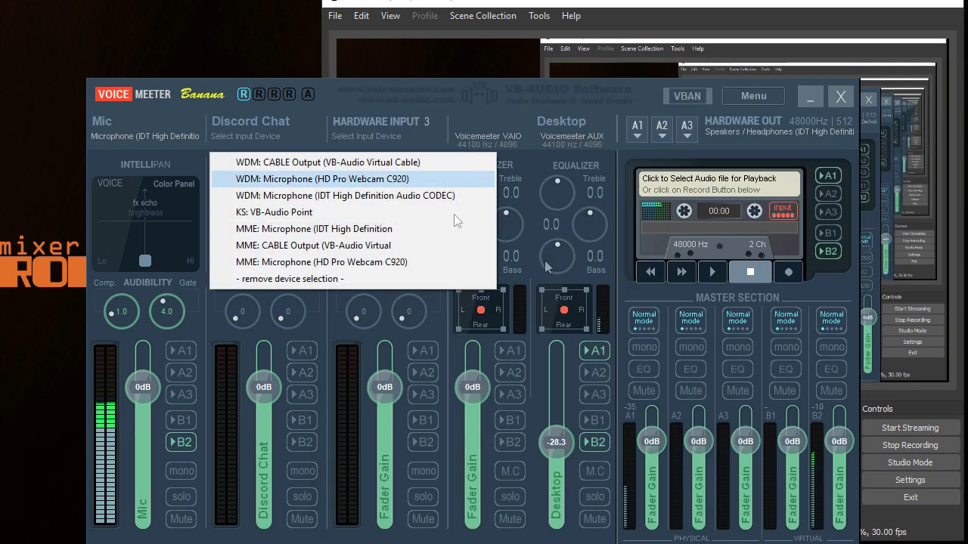
left_click_drag(845, 443, 850, 486)
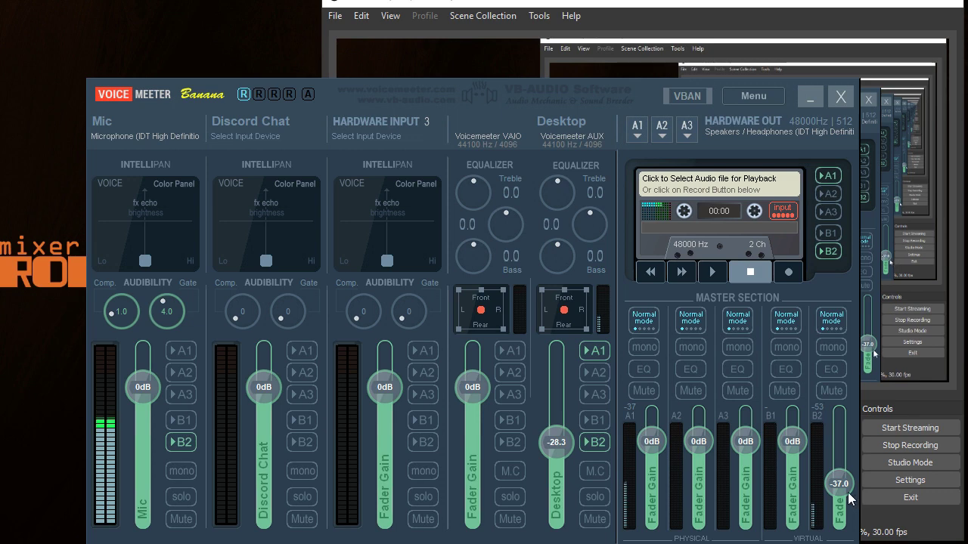
left_click_drag(844, 485, 845, 443)
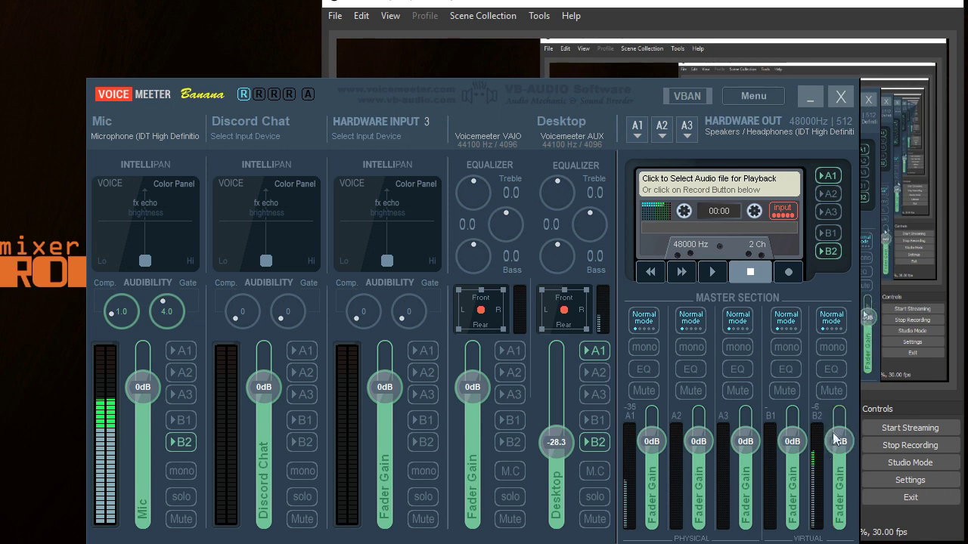
Step: Switch to OBS and add a Gain filter to Mic/Aux with the gain set to about 6.20 dB
left_click(907, 390)
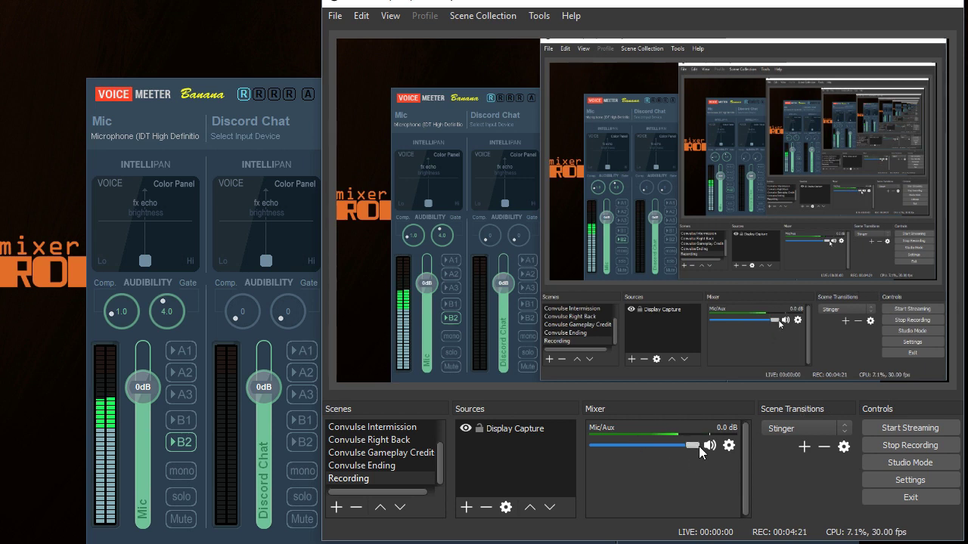
left_click_drag(693, 446, 727, 453)
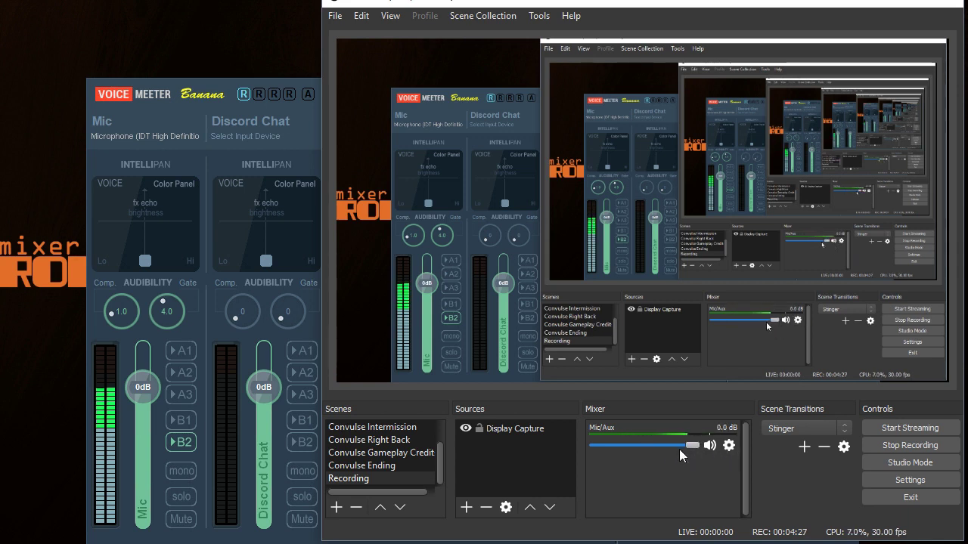
left_click(728, 446)
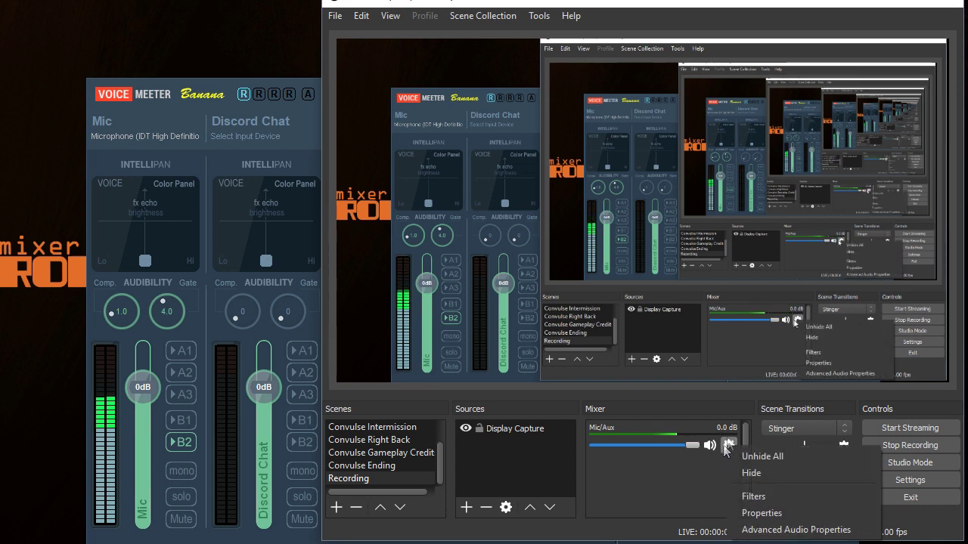
left_click(788, 495)
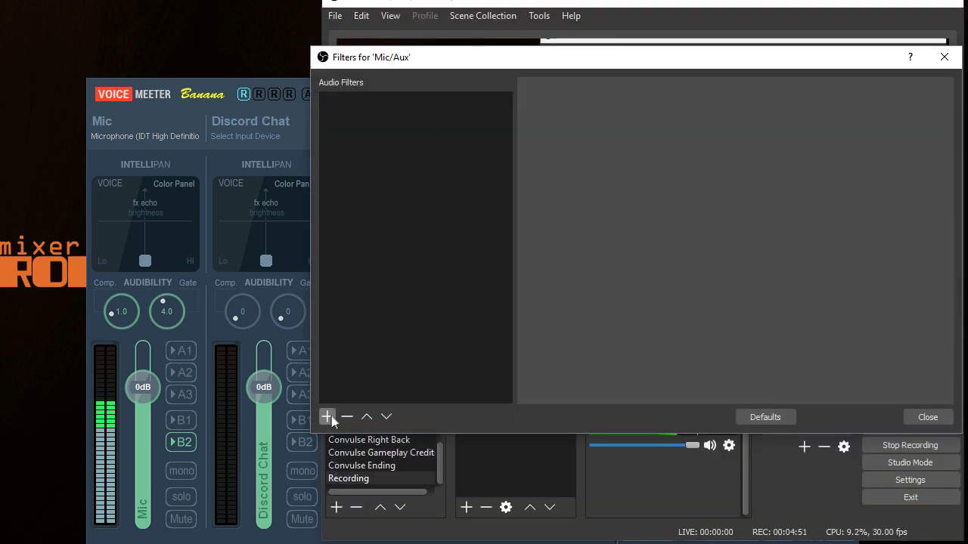
left_click(328, 418)
left_click(382, 447)
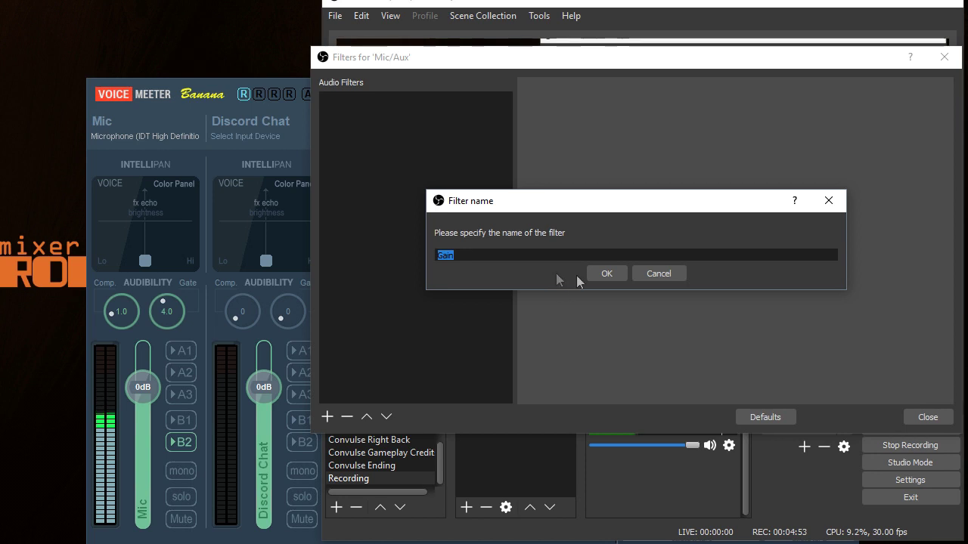
left_click(618, 278)
left_click_drag(716, 257, 751, 263)
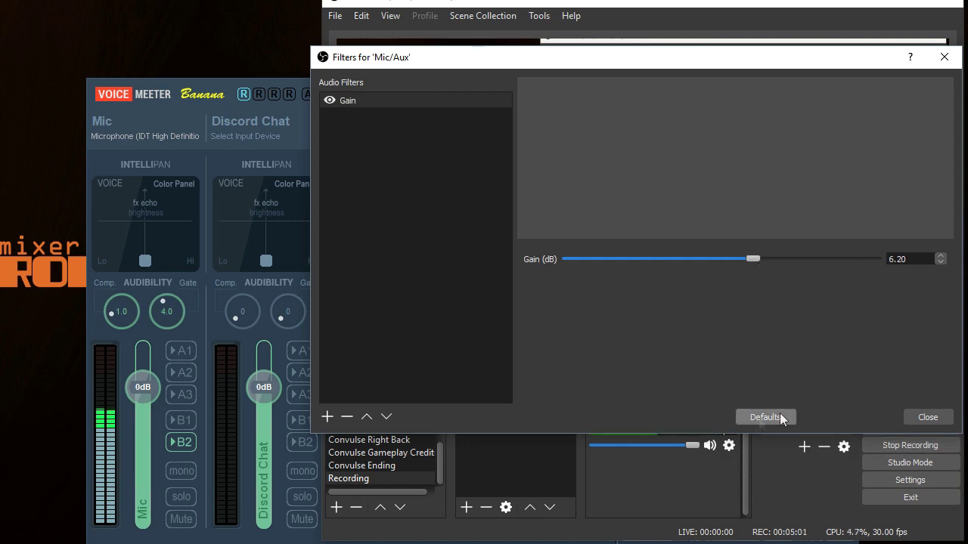
left_click(927, 417)
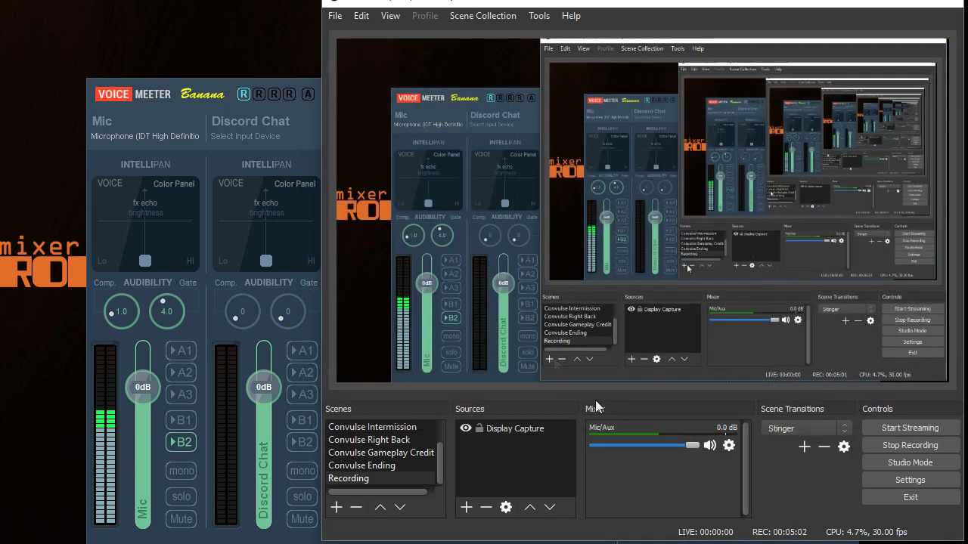
Step: Remove the Gain filter from the Mic/Aux source and close its filters
left_click(728, 447)
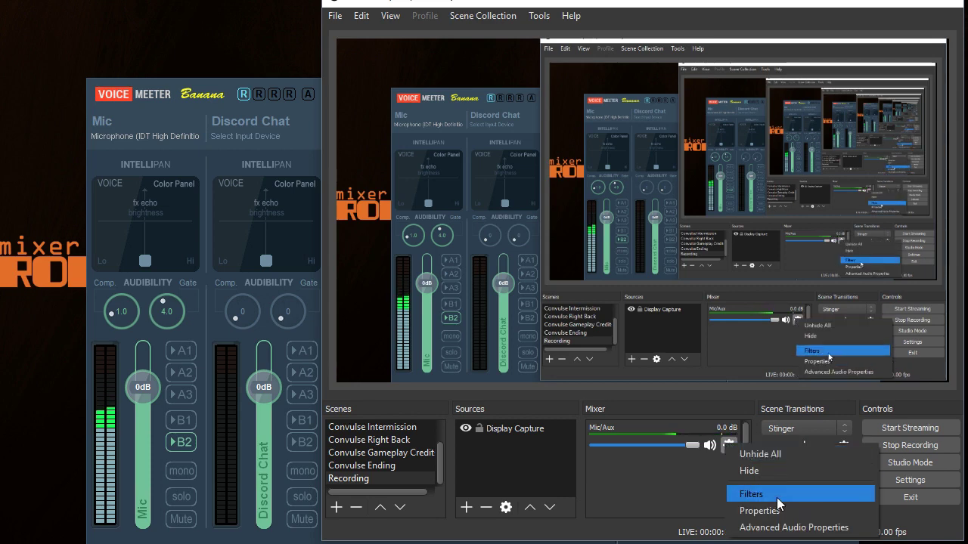
left_click(777, 496)
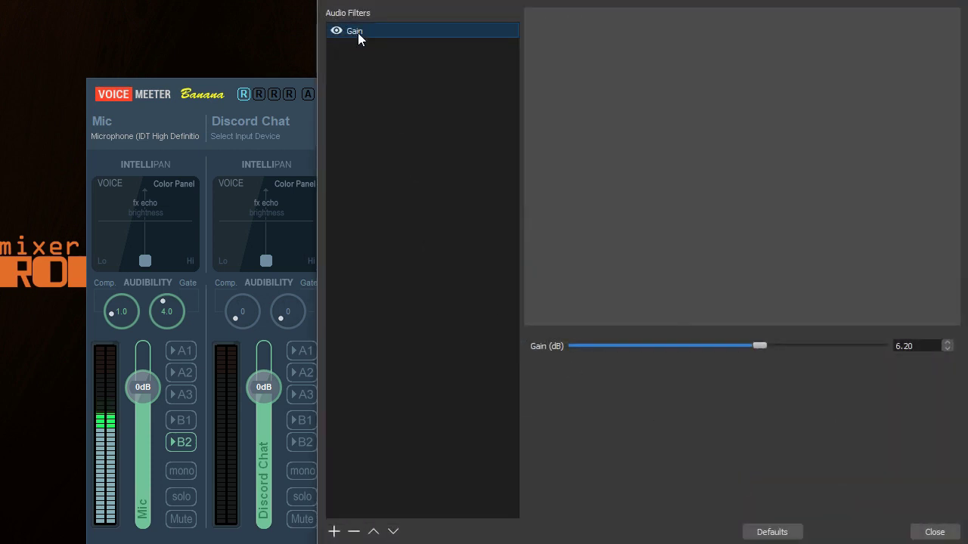
left_click(354, 531)
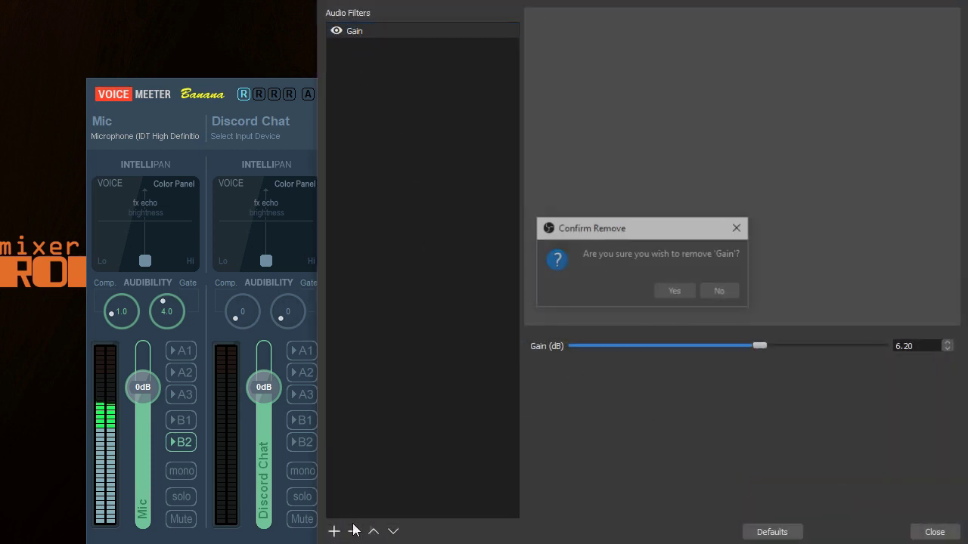
left_click(677, 297)
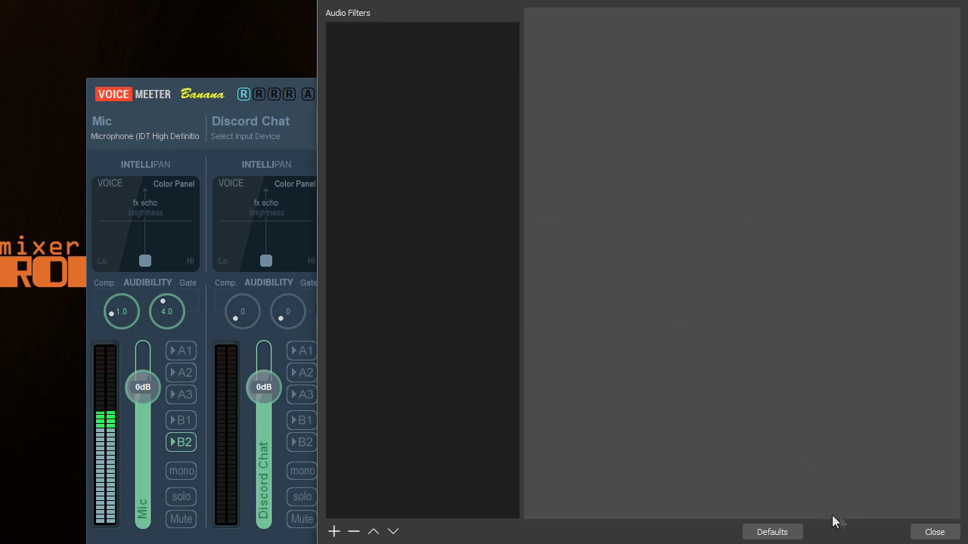
left_click(924, 536)
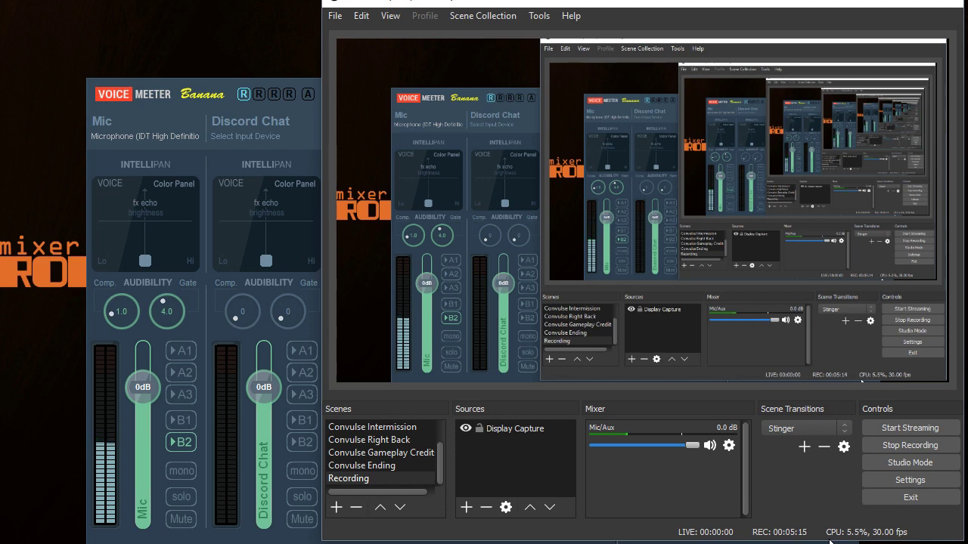
Step: In Voicemeeter, set the Desktop input fader to about -15.1 dB and the A1 master fader to about -9.9 dB
left_click(211, 326)
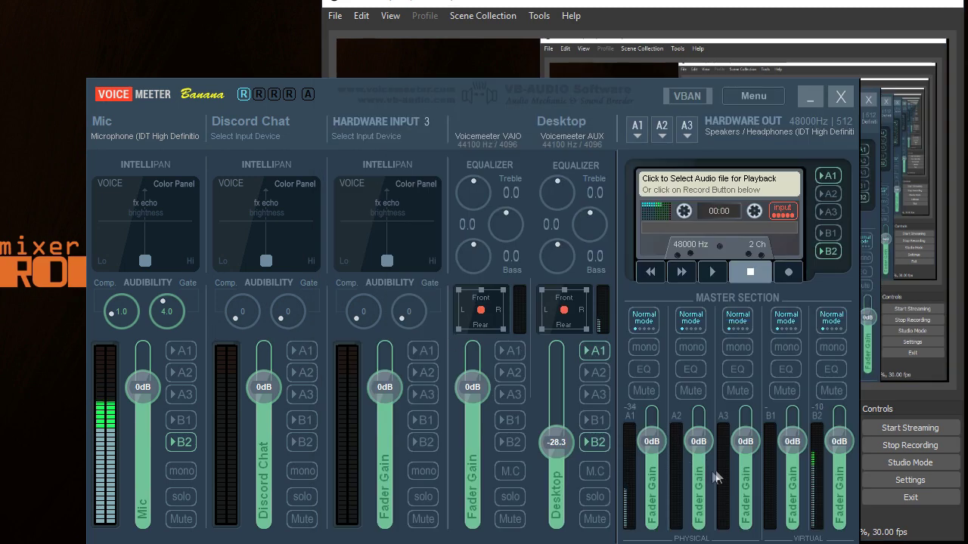
scroll(563, 447, "up", 3)
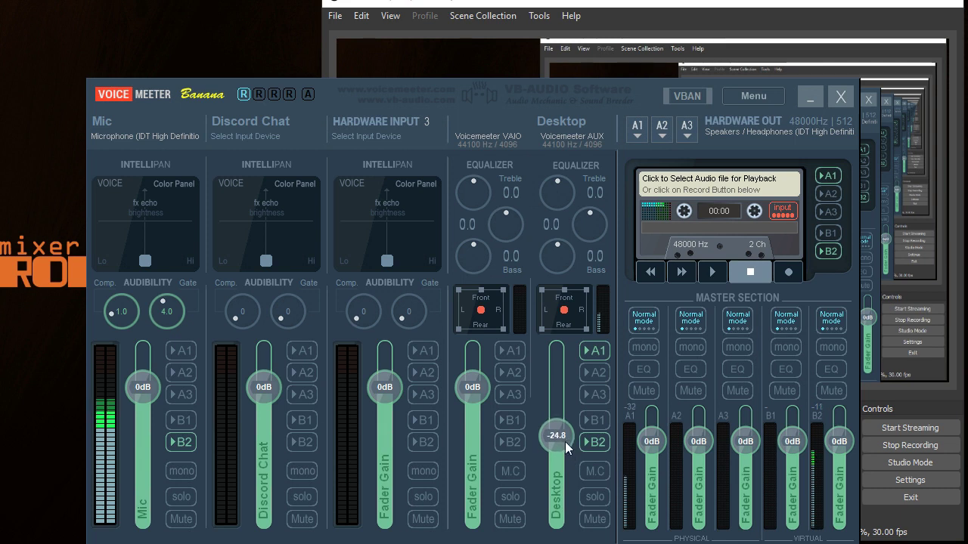
left_click_drag(560, 428, 557, 423)
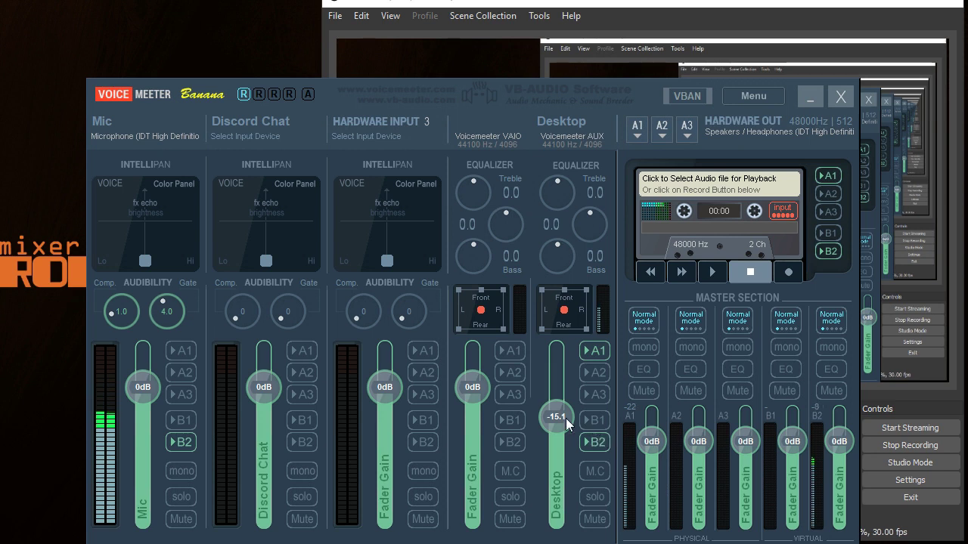
left_click_drag(658, 450, 658, 455)
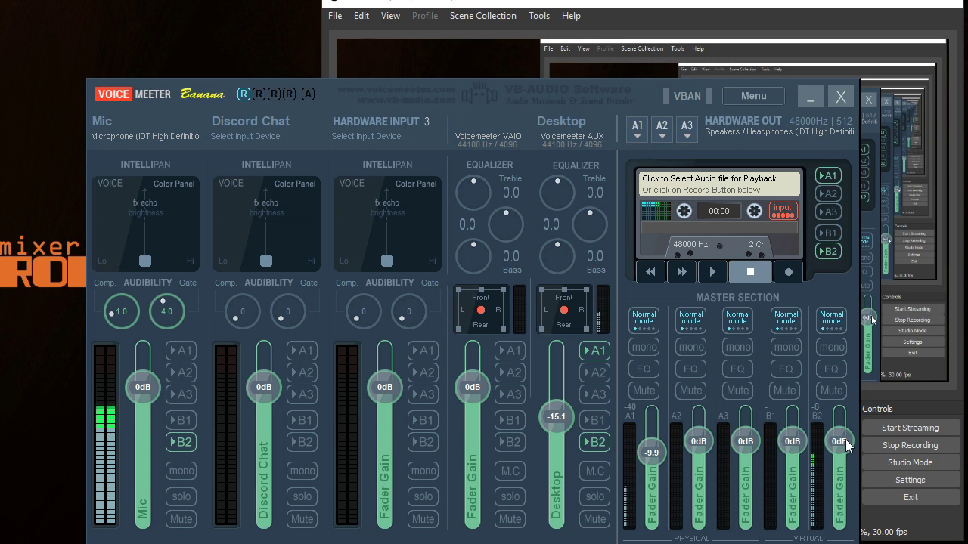
Step: Try boosting the B2 master fader and raising the Mic fader to 12.0 dB, resetting each to 0 dB
scroll(845, 440, "up", 4)
left_click_drag(844, 440, 844, 424)
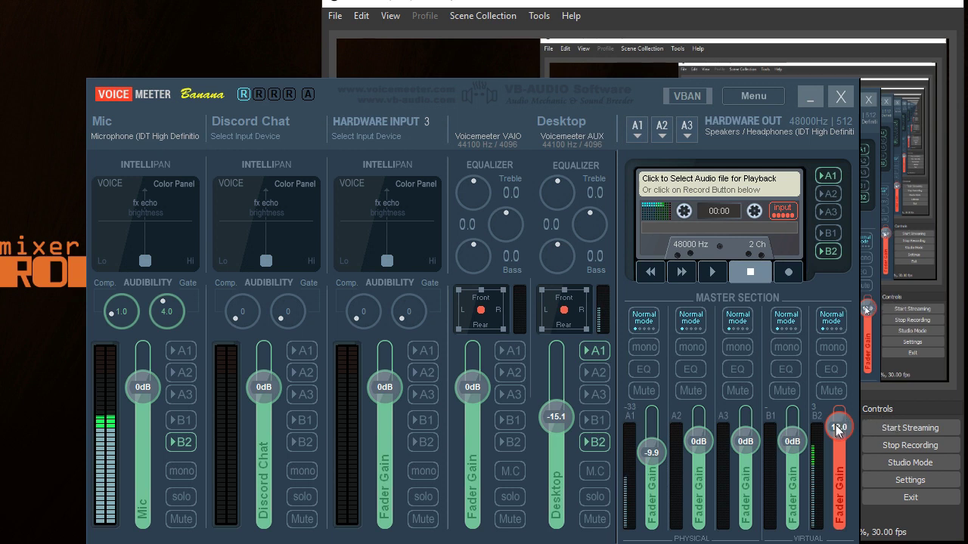
double_click(841, 435)
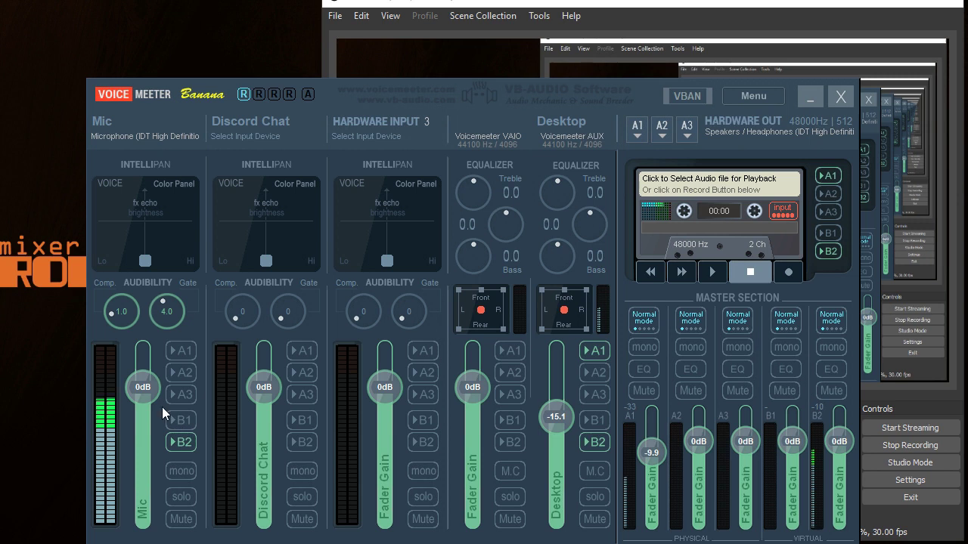
left_click_drag(147, 391, 146, 366)
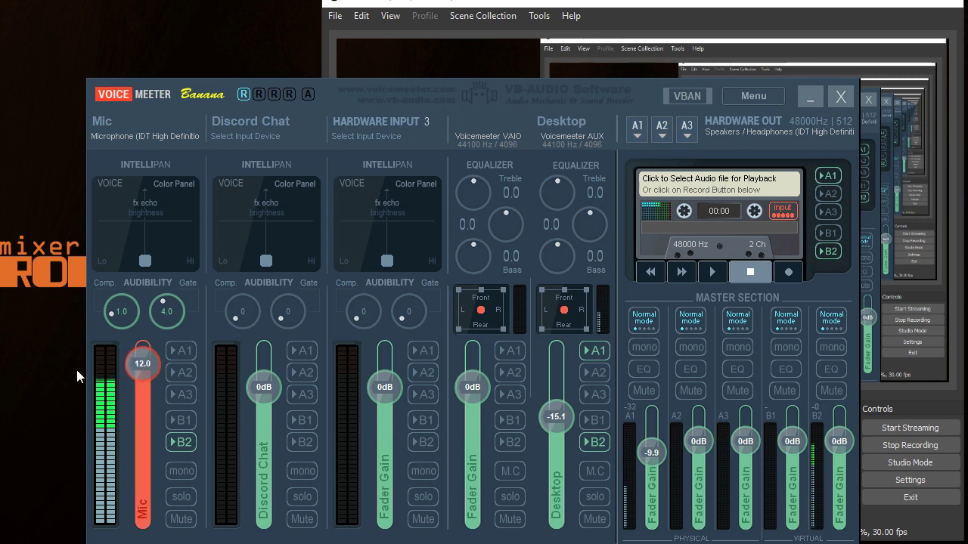
left_click_drag(142, 363, 143, 387)
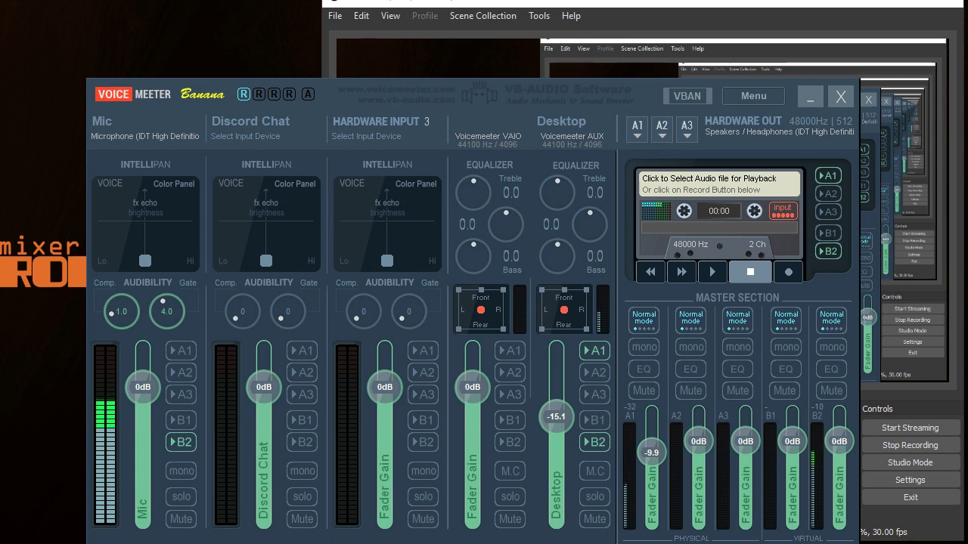
Step: Minimize the Voicemeeter window and leave OBS on screen
left_click(806, 21)
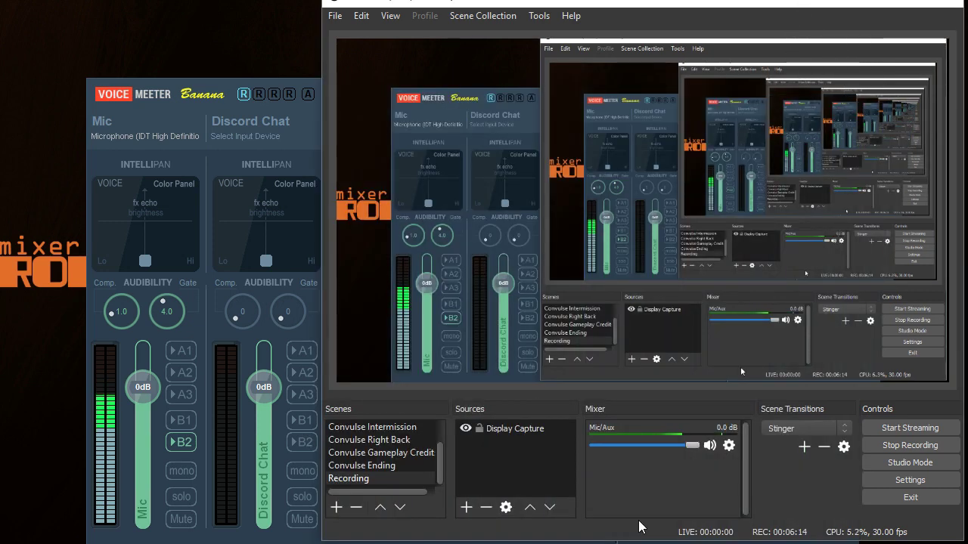
left_click(297, 134)
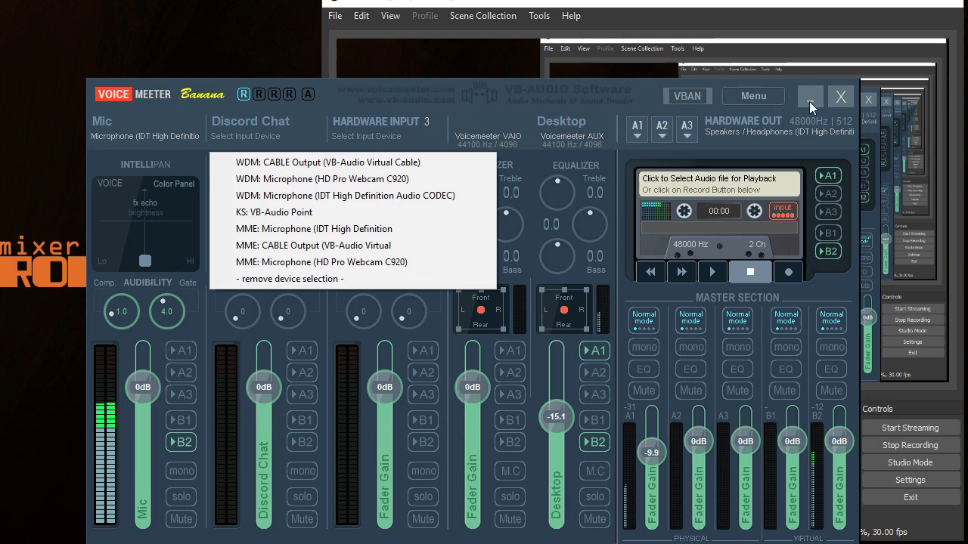
left_click(815, 94)
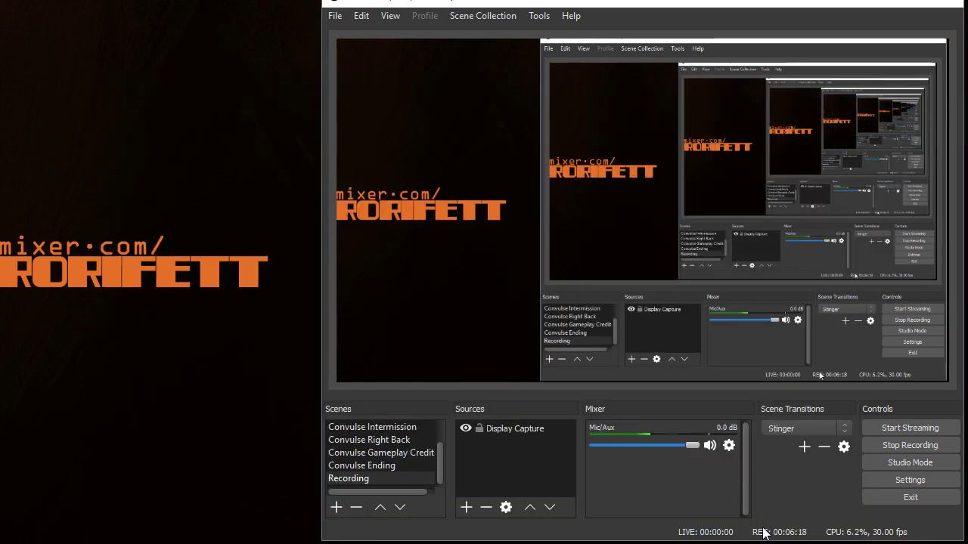